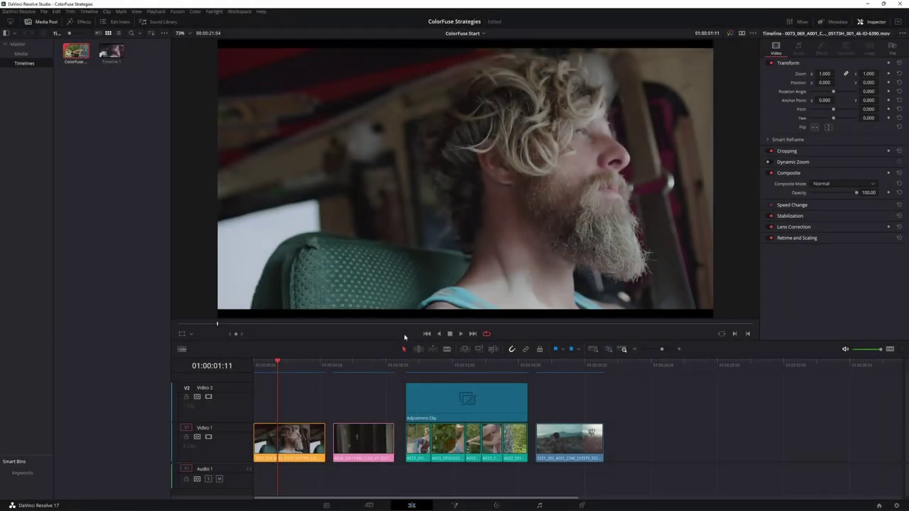
# - Apply S_ColorFuse to the first Video 1 clip and lower Lut1 Strength to about 0.66
pyautogui.click(79, 21)
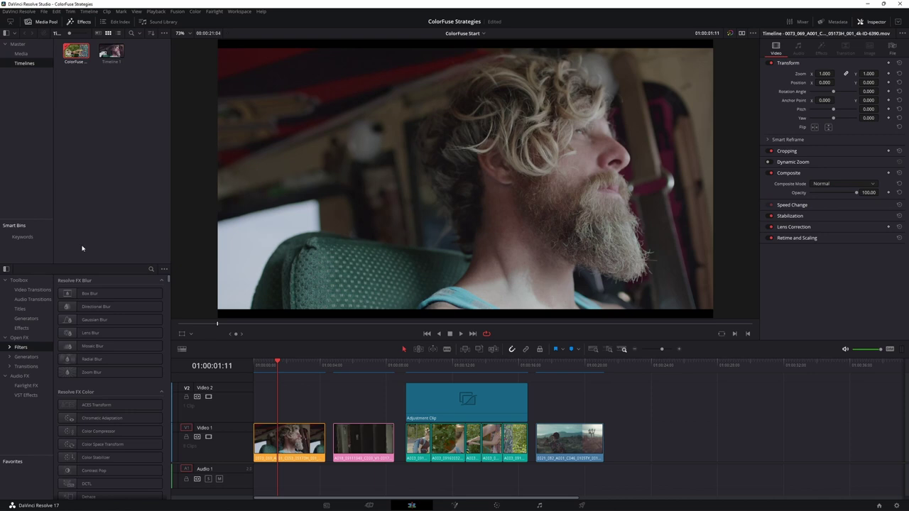
pyautogui.click(150, 268)
pyautogui.write('colorf')
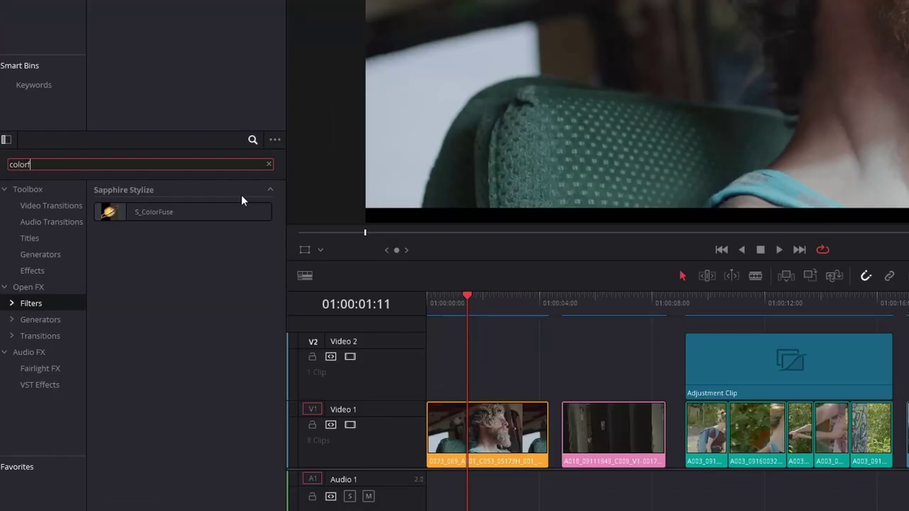
pyautogui.moveTo(185, 213); pyautogui.dragTo(507, 445)
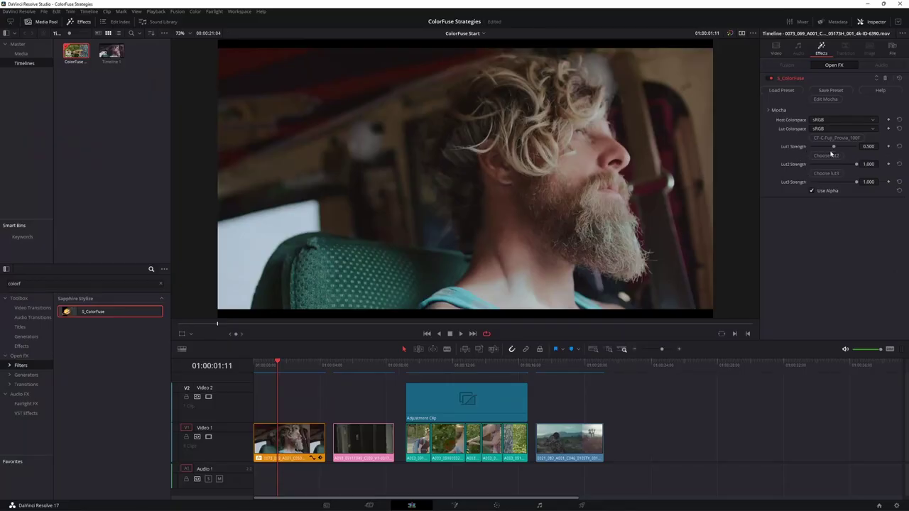
pyautogui.moveTo(834, 146)
pyautogui.mouseDown()
pyautogui.moveTo(805, 147)
pyautogui.moveTo(852, 149)
pyautogui.moveTo(826, 149)
pyautogui.moveTo(838, 149)
pyautogui.mouseUp()
pyautogui.moveTo(839, 148)
pyautogui.mouseDown()
pyautogui.moveTo(830, 148)
pyautogui.moveTo(848, 148)
pyautogui.mouseUp()
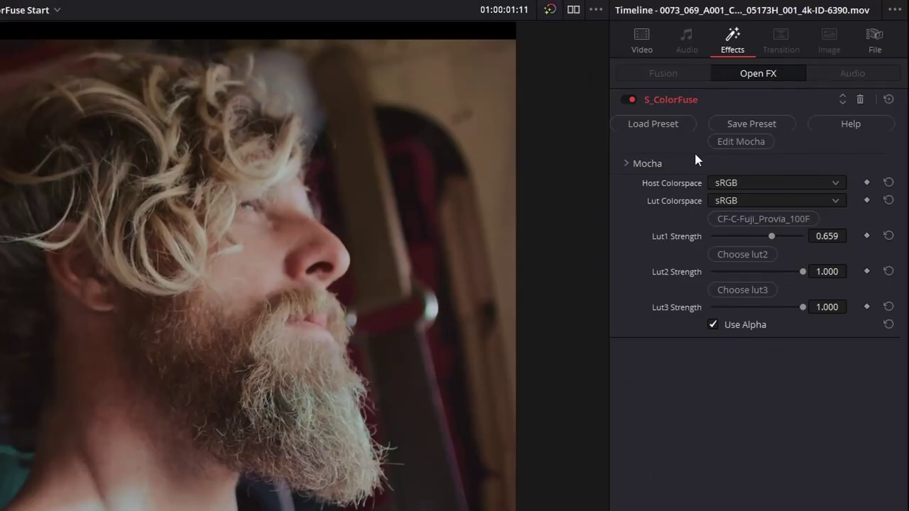
# - Browse S_ColorFuse presets to C Fuji Velvia 100, then enlarge thumbnails and shrink the viewer
pyautogui.click(653, 124)
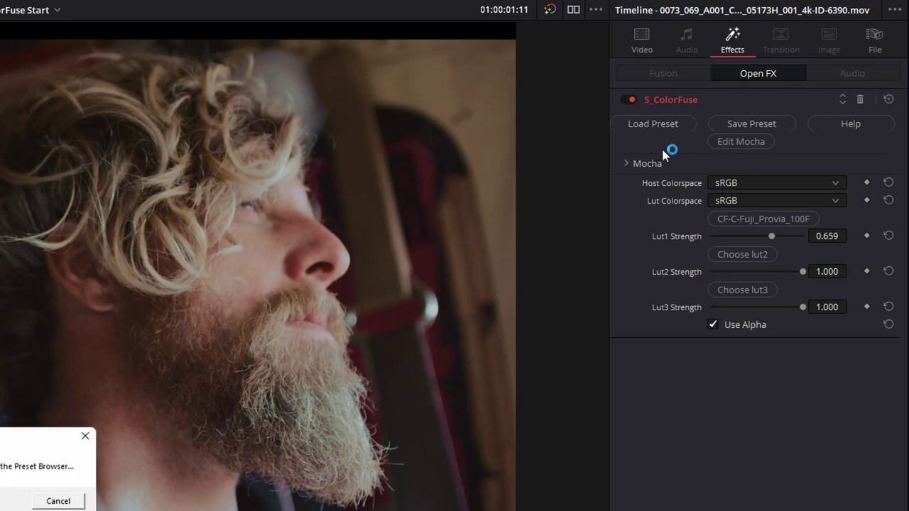
pyautogui.scroll(-2, 899, 319)
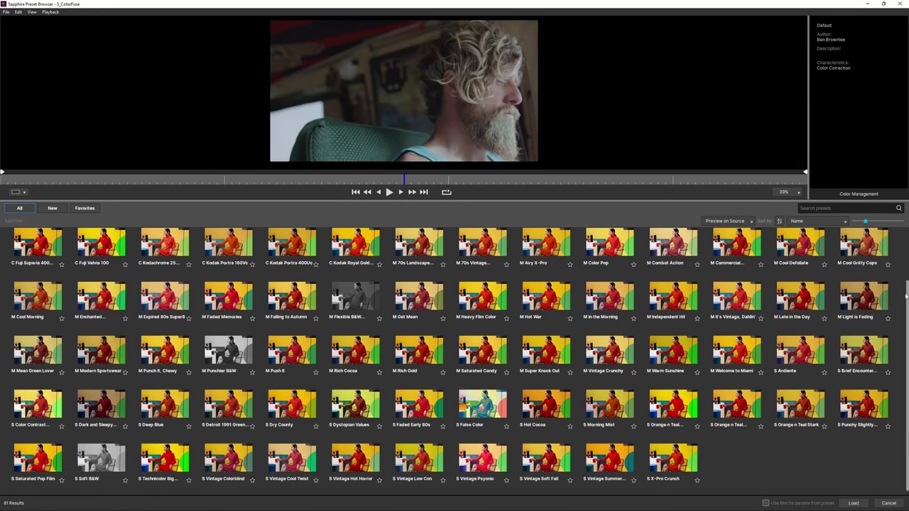
pyautogui.moveTo(372, 370)
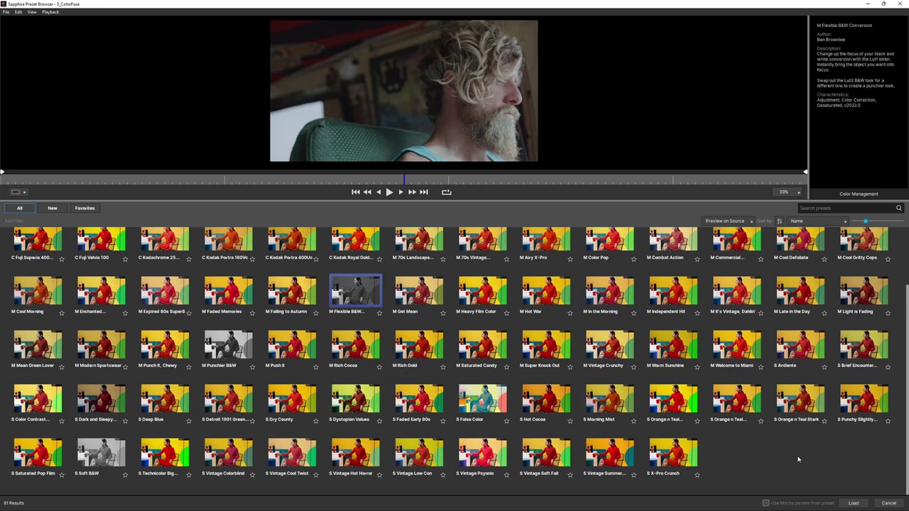
pyautogui.press('Up')
pyautogui.press('Up')
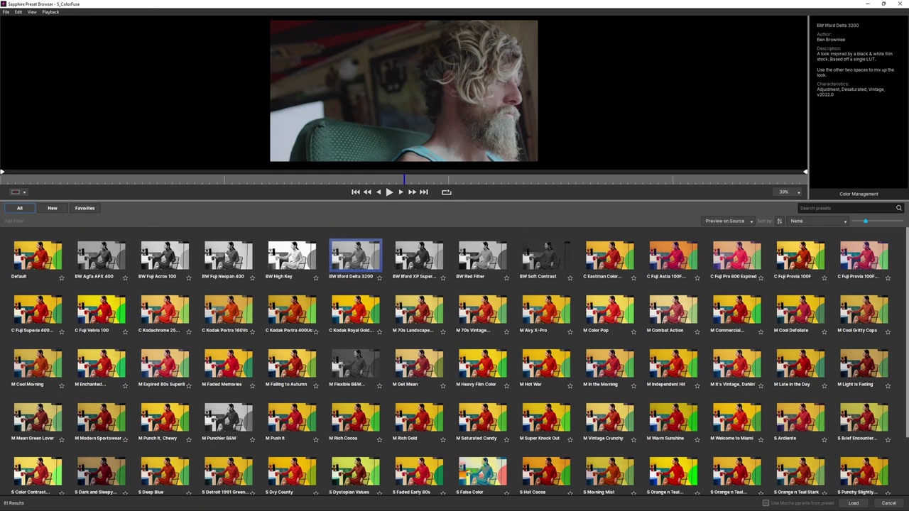
pyautogui.press('Left')
pyautogui.press('Left')
pyautogui.press('Down')
pyautogui.press('Left')
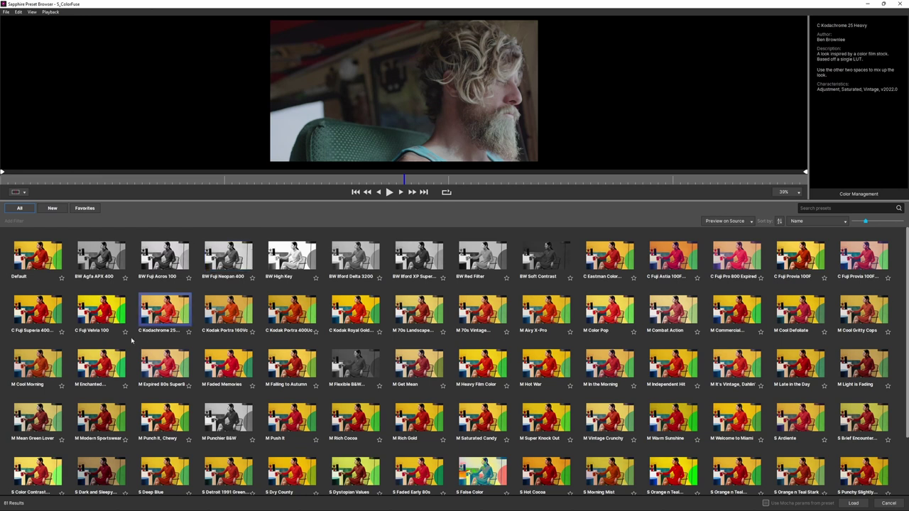
pyautogui.press('Left')
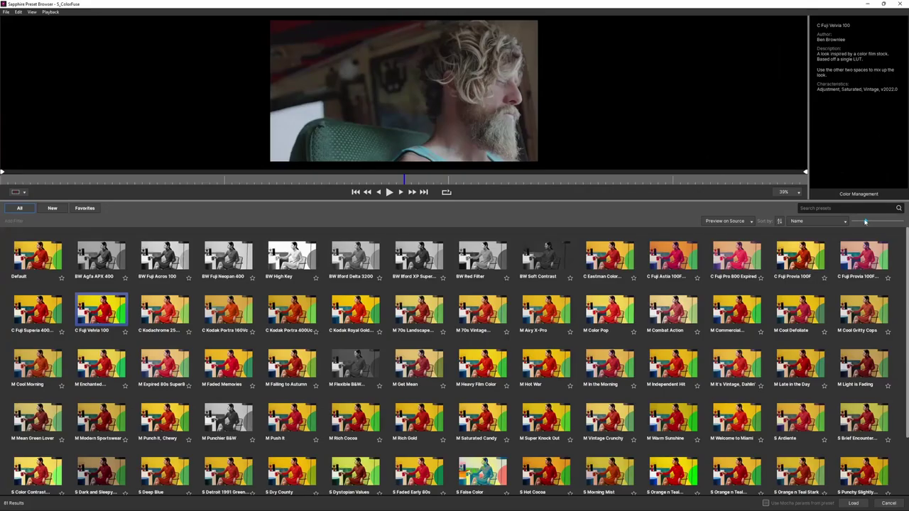
pyautogui.moveTo(866, 222); pyautogui.dragTo(900, 222)
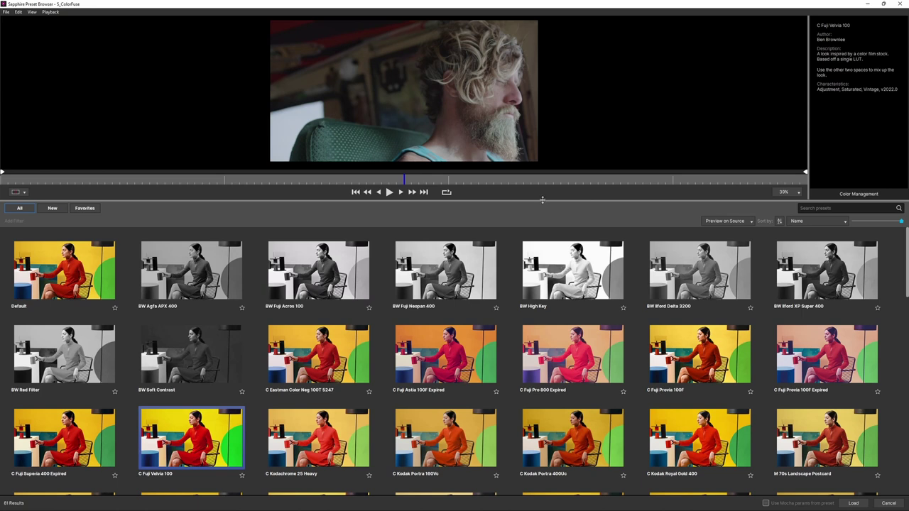
pyautogui.moveTo(545, 203); pyautogui.dragTo(545, 147)
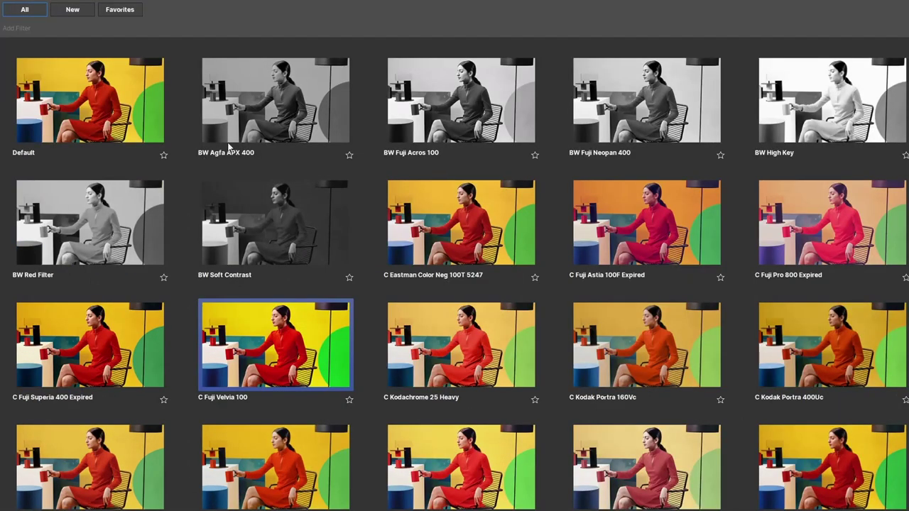
# - Preview BW Agfa APX 400, Fuji Acros 100, Neopan 400, Eastman 5247 and Fuji Pro 800 Expired
pyautogui.click(283, 115)
pyautogui.click(482, 108)
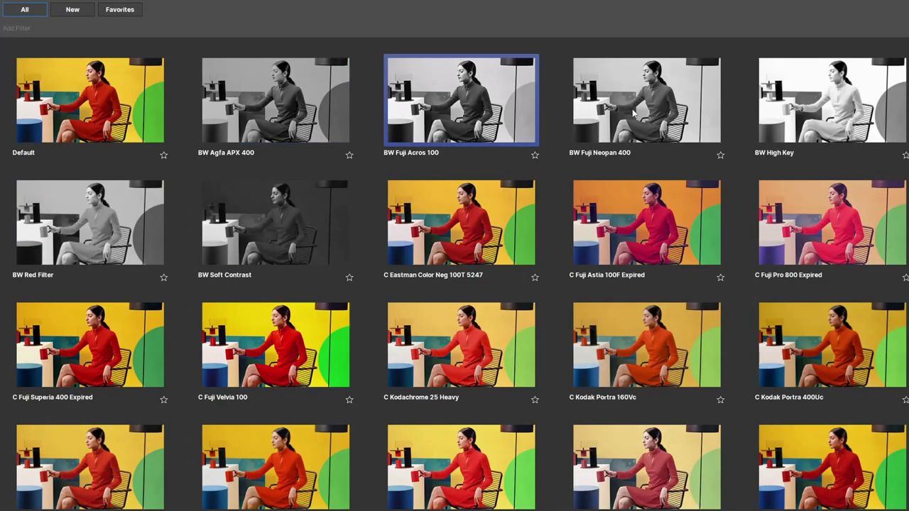
pyautogui.click(660, 114)
pyautogui.click(433, 259)
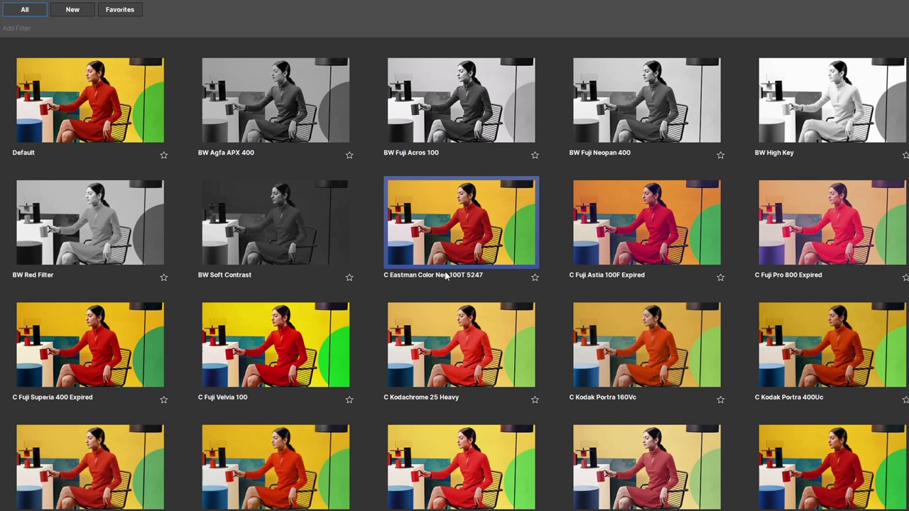
pyautogui.click(852, 241)
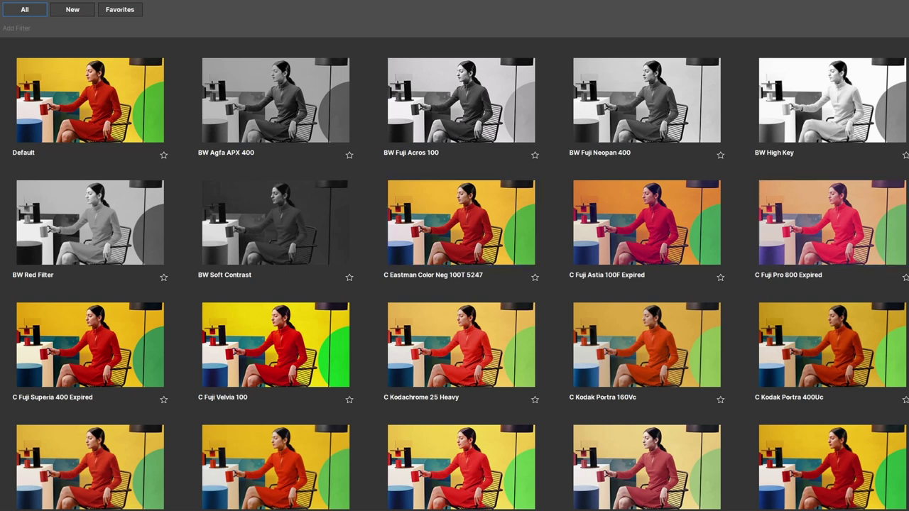
# - Preview the stylised presets S X-Pro Crunch, S Vintage Soft Fall and S Vintage Psyonic
pyautogui.scroll(-6, 622, 305)
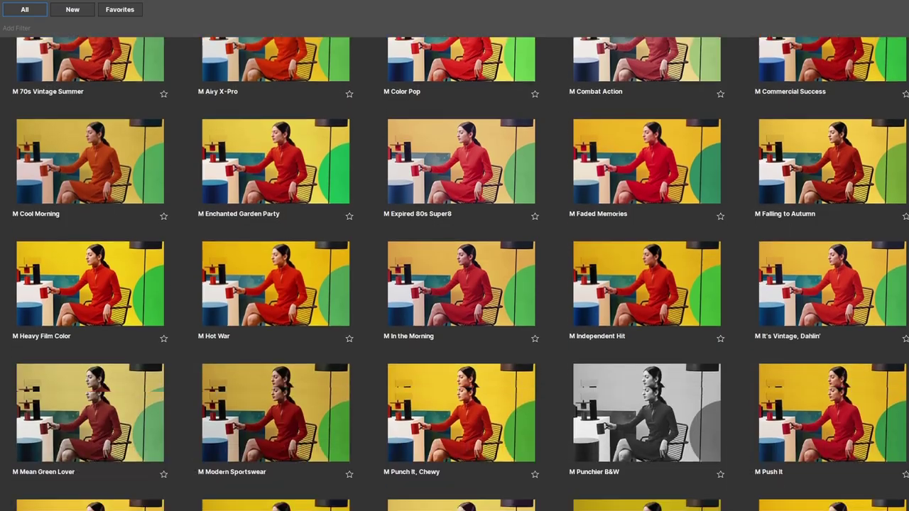
pyautogui.scroll(-8, 461, 274)
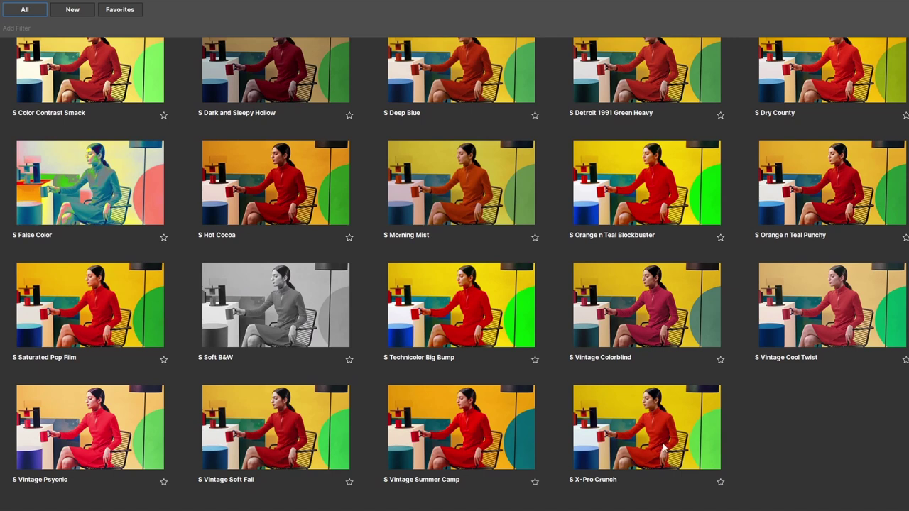
pyautogui.click(663, 447)
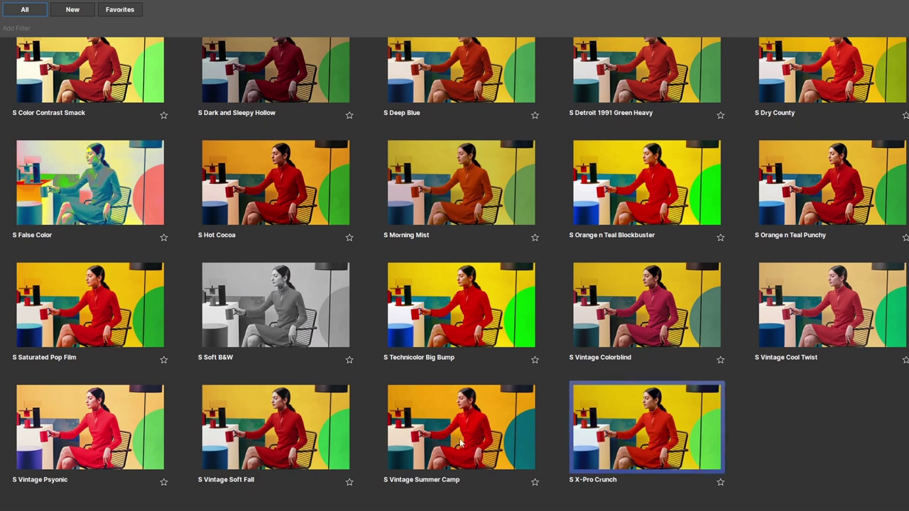
pyautogui.click(234, 394)
pyautogui.click(119, 398)
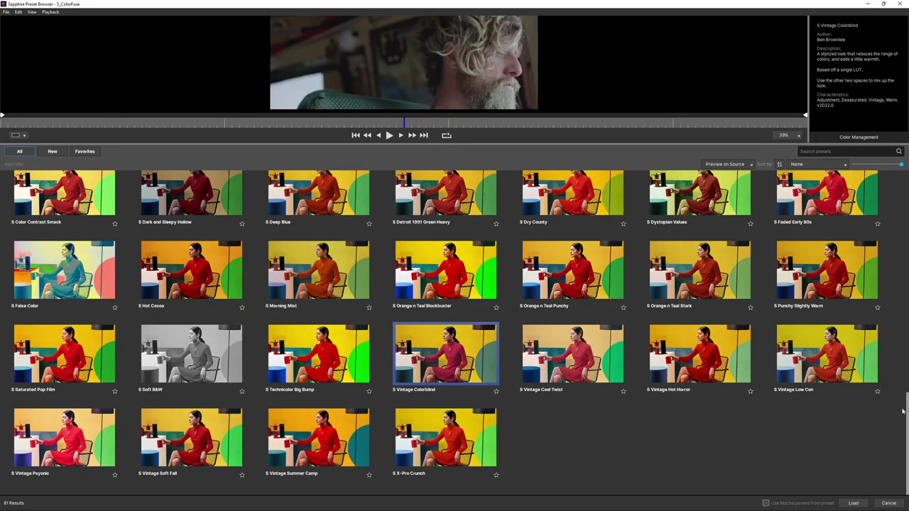
# - Select the M In the Morning preset to view its details
pyautogui.moveTo(902, 411); pyautogui.dragTo(903, 303)
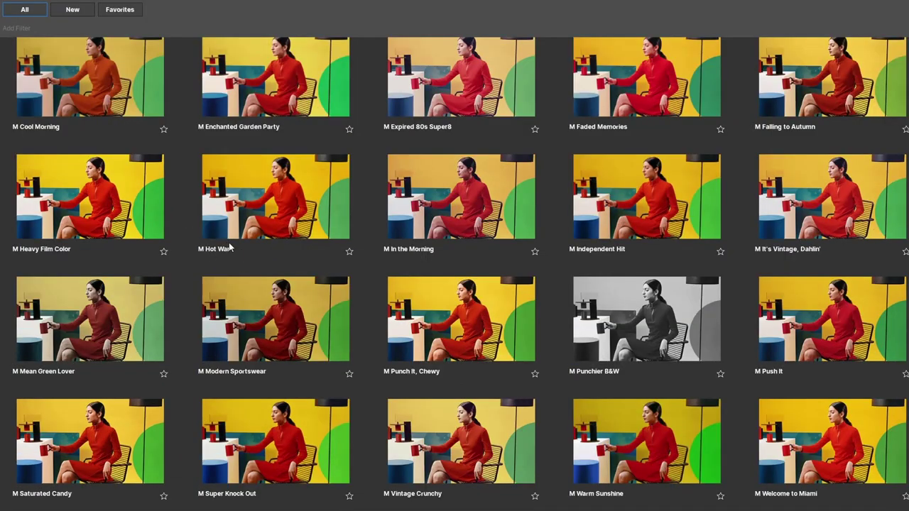
pyautogui.click(446, 222)
pyautogui.moveTo(419, 199)
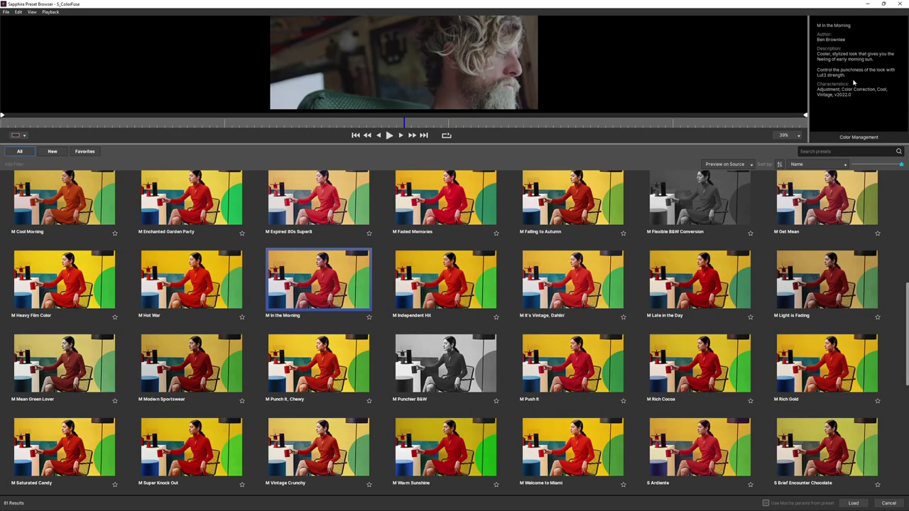
# - Filter the preset browser to show only v2022.5 presets
pyautogui.click(9, 166)
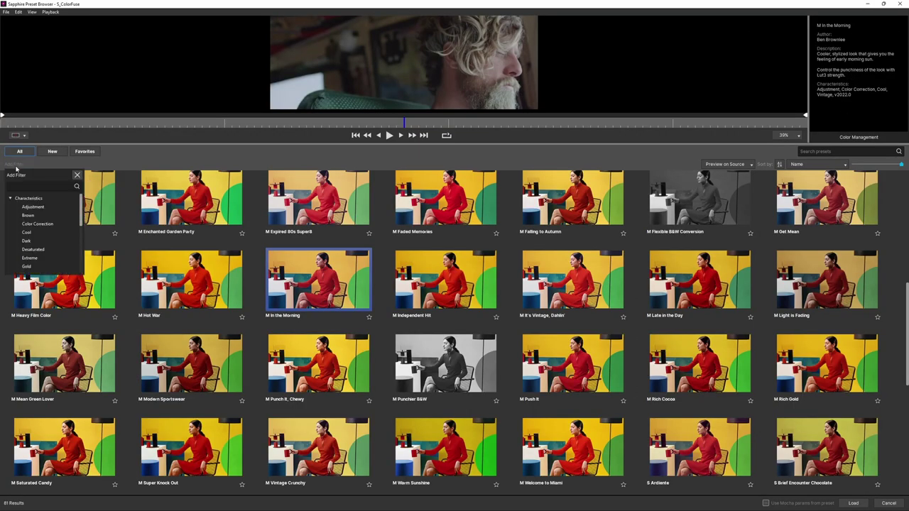
pyautogui.scroll(-5, 76, 244)
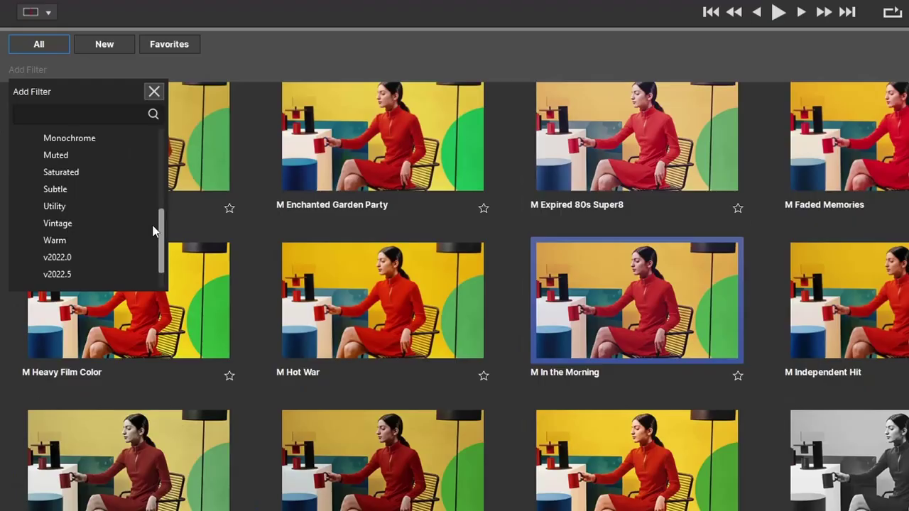
pyautogui.scroll(-2, 151, 256)
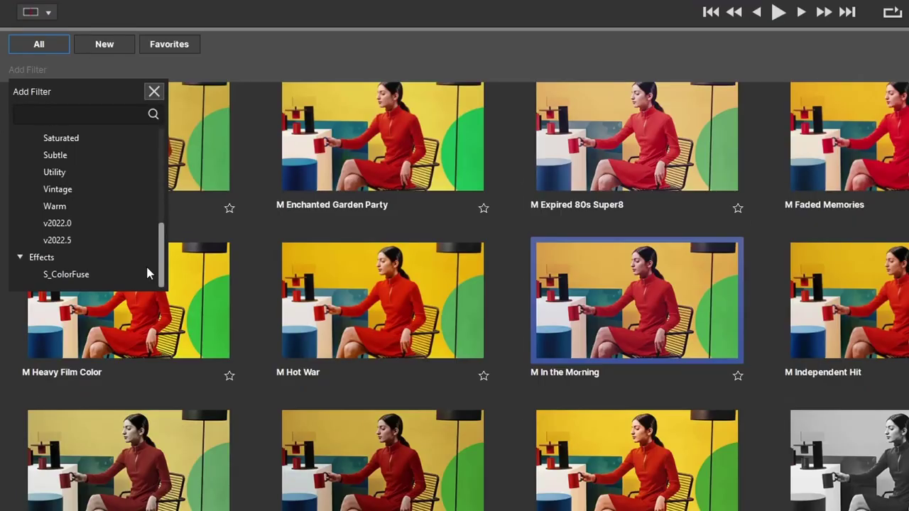
pyautogui.click(73, 242)
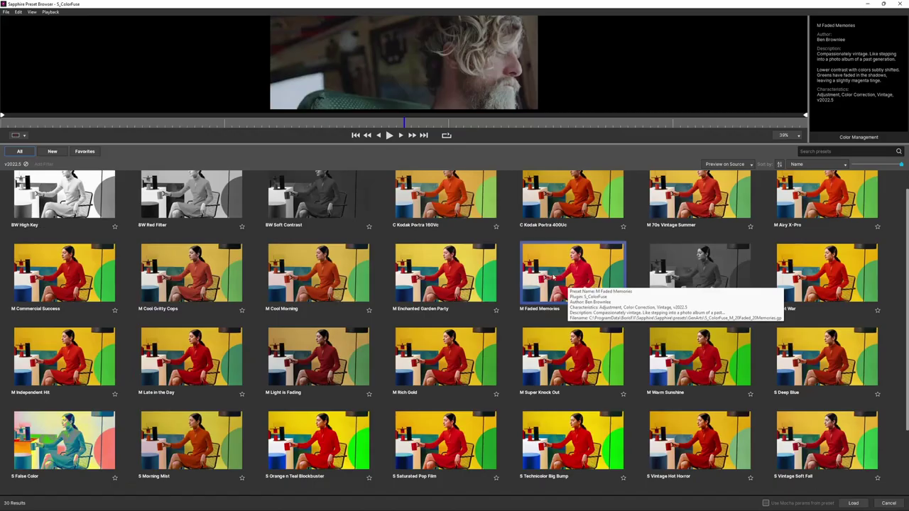
# - Load the S Morning Mist preset onto S_ColorFuse and set Lut1 Strength to 0
pyautogui.click(572, 273)
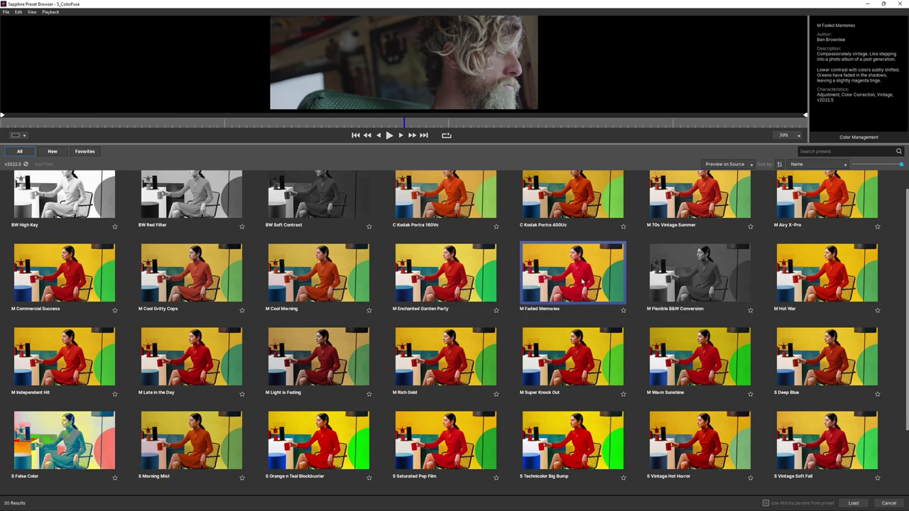
pyautogui.click(213, 440)
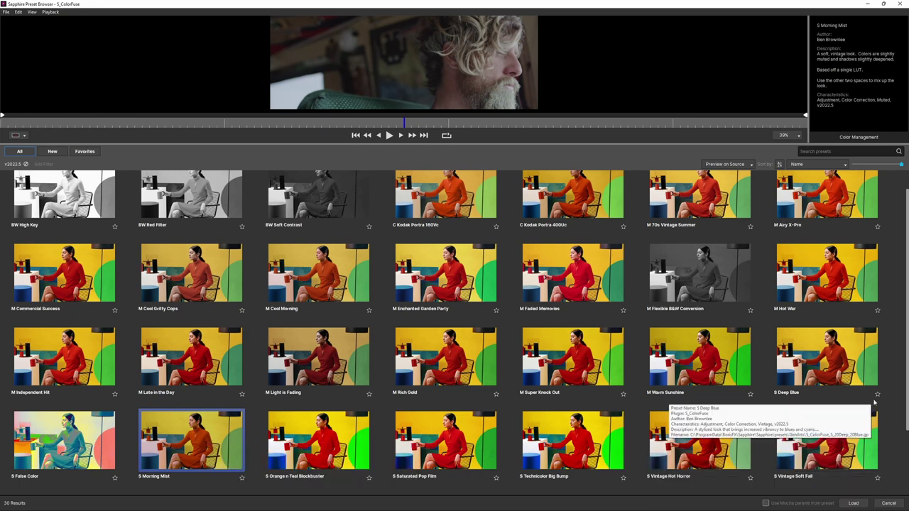
pyautogui.click(853, 502)
pyautogui.moveTo(857, 146); pyautogui.dragTo(798, 147)
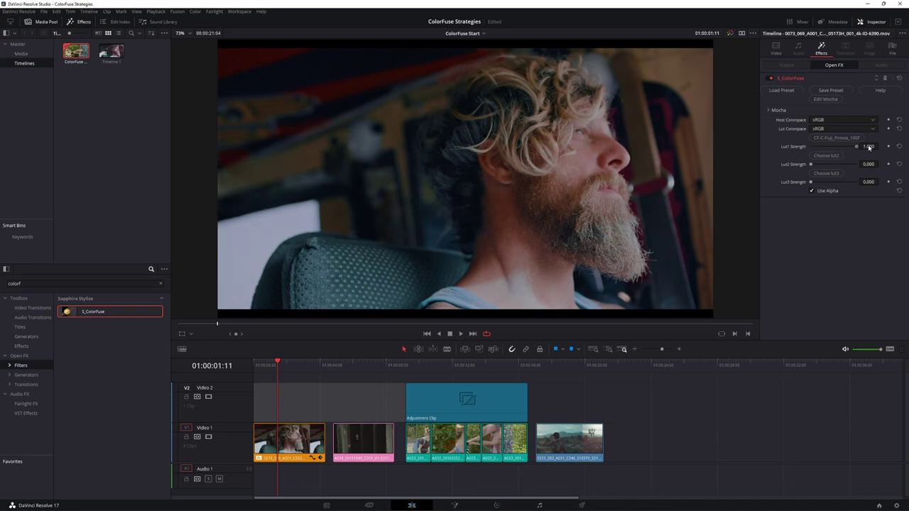
# - Raise Lut1 Strength to full, save the project, and open the Lut1 file chooser
pyautogui.moveTo(860, 149)
pyautogui.mouseDown()
pyautogui.moveTo(849, 149)
pyautogui.moveTo(874, 150)
pyautogui.mouseUp()
pyautogui.hotkey('ctrl', 's')
pyautogui.click(852, 139)
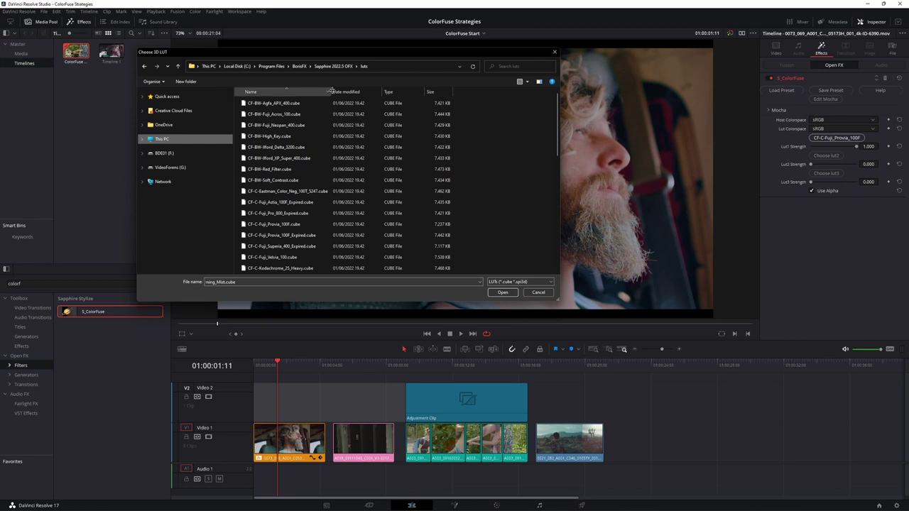
# - Widen the file name column and browse the .cube files in the Sapphire luts folder
pyautogui.moveTo(331, 90); pyautogui.dragTo(350, 91)
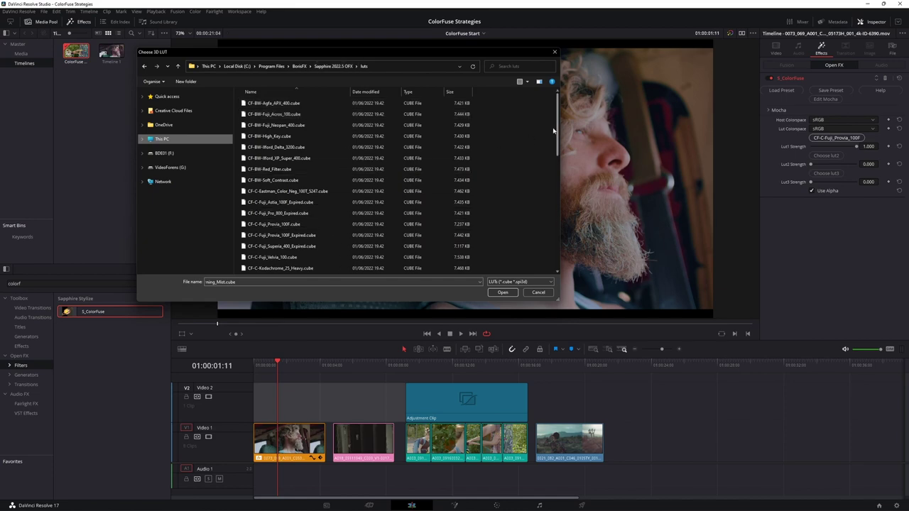
pyautogui.scroll(-1, 554, 131)
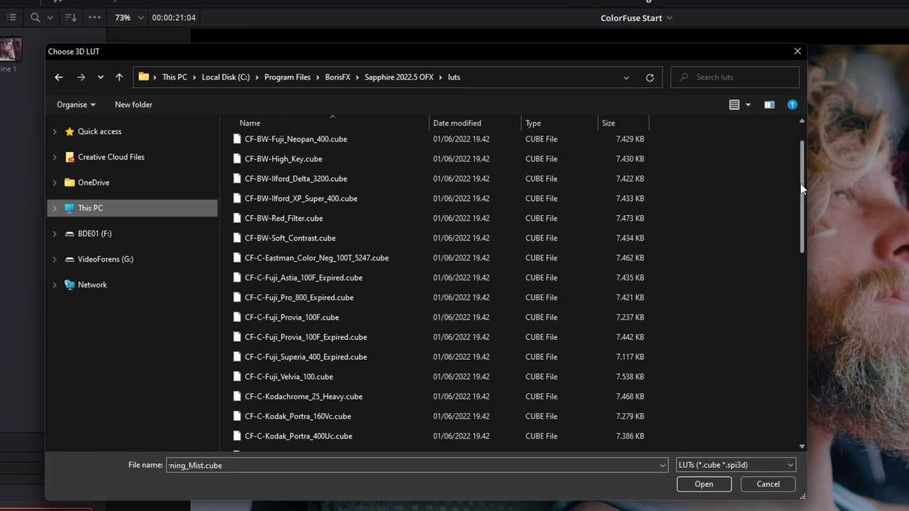
pyautogui.moveTo(801, 183); pyautogui.dragTo(754, 222)
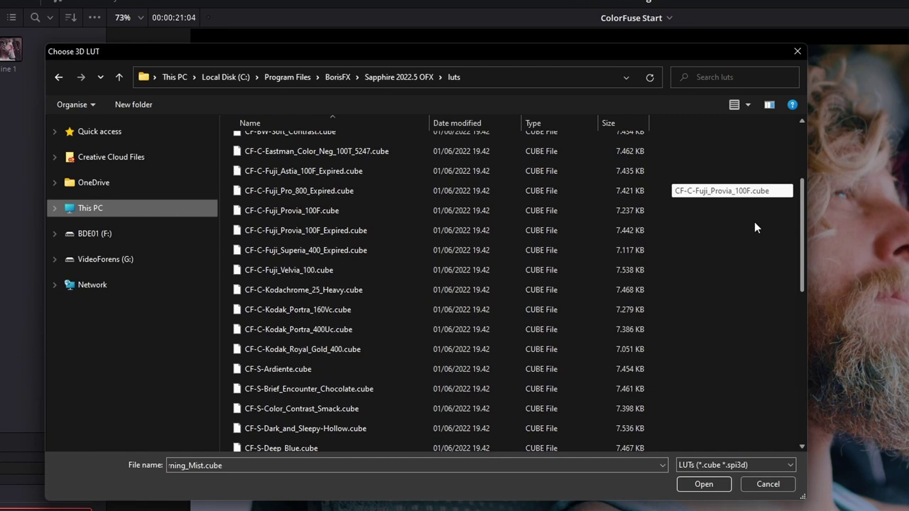
# - Load CF-S-Vintage_Psyonic.cube as the first LUT at 0.287 strength, then select the A018 doorway clip
pyautogui.moveTo(754, 222); pyautogui.dragTo(373, 223)
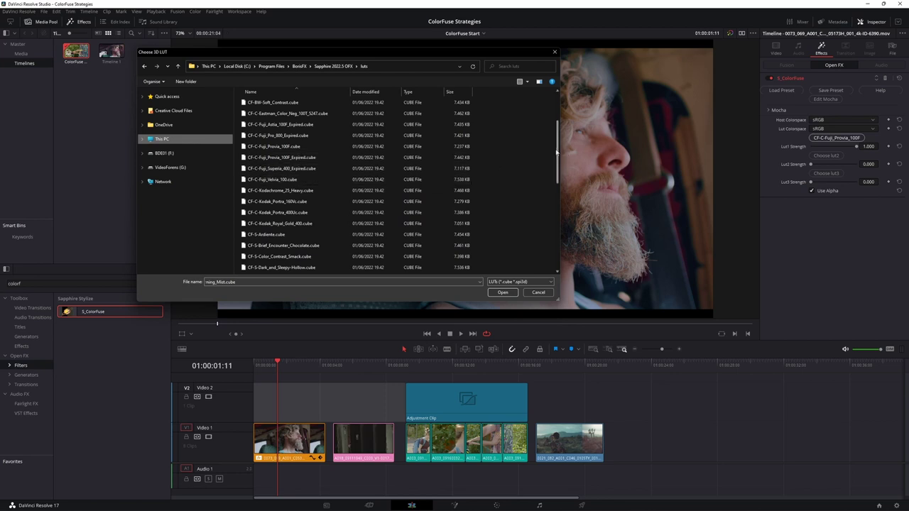
pyautogui.moveTo(556, 152); pyautogui.dragTo(551, 250)
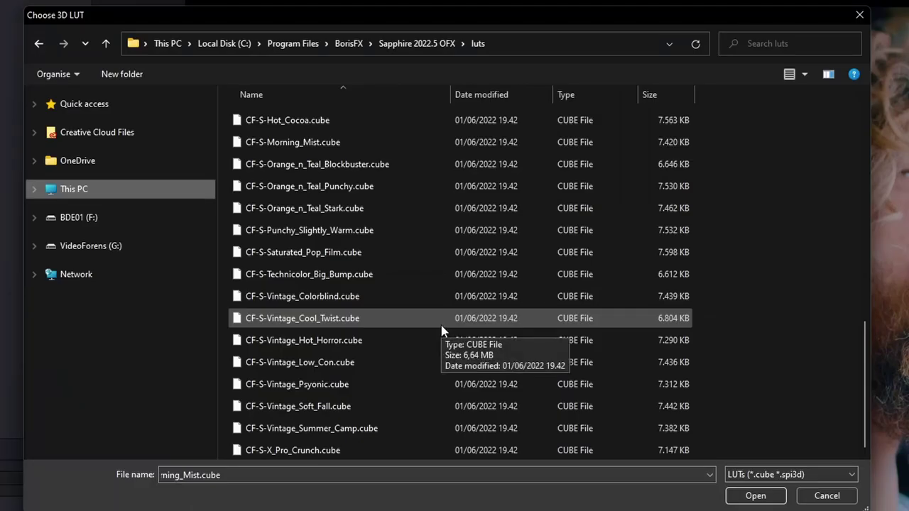
pyautogui.doubleClick(344, 384)
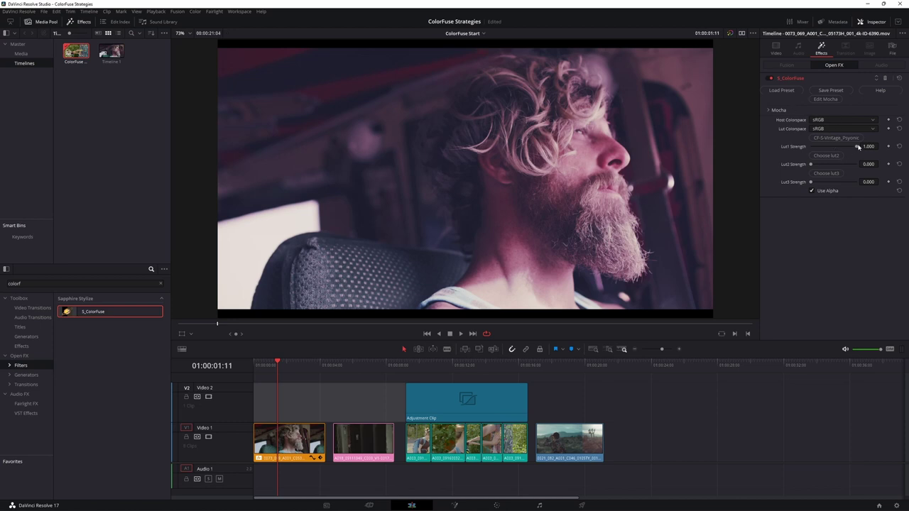
pyautogui.moveTo(857, 146); pyautogui.dragTo(824, 148)
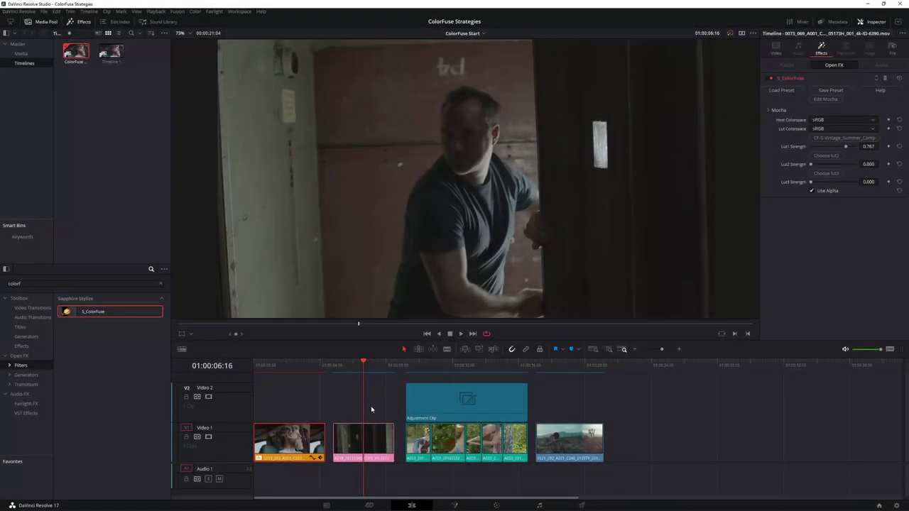
pyautogui.click(365, 438)
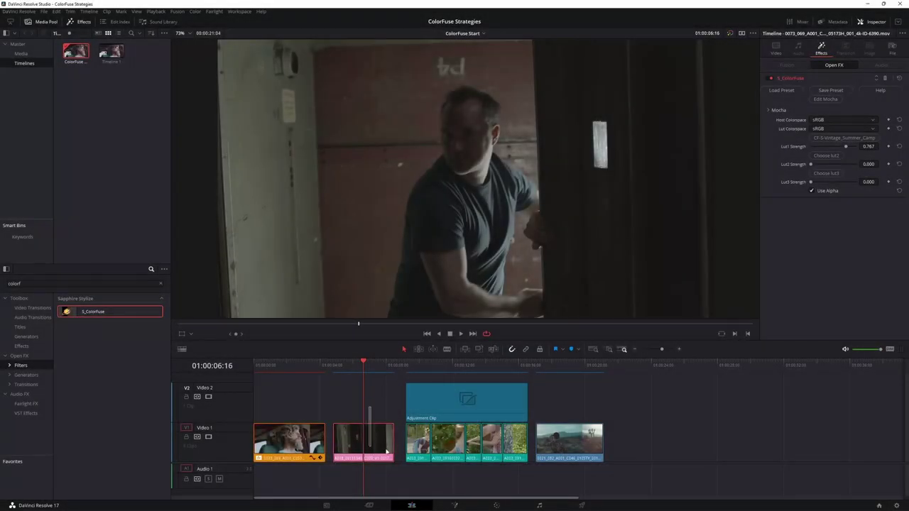
# - On the Color page, set lift -0.03, gamma 0.06, gain 1.15 and saturation 70
pyautogui.click(497, 505)
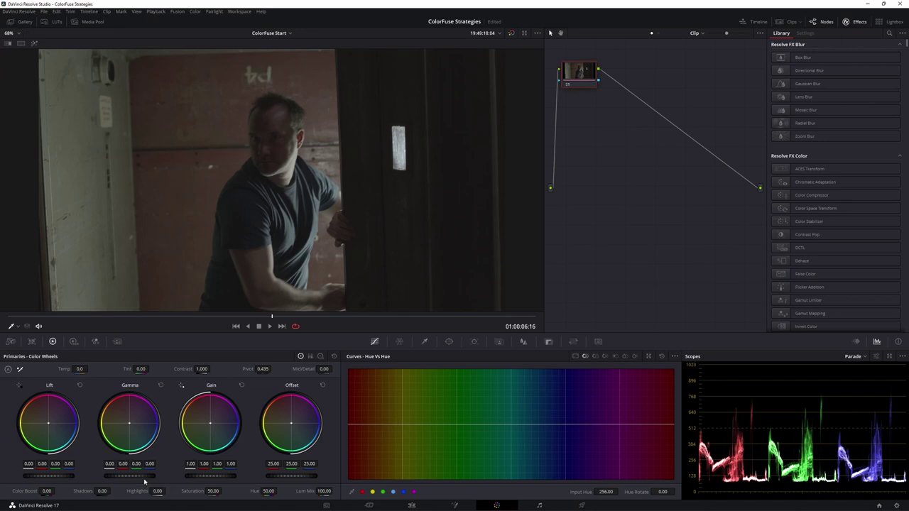
pyautogui.moveTo(132, 476); pyautogui.dragTo(140, 476)
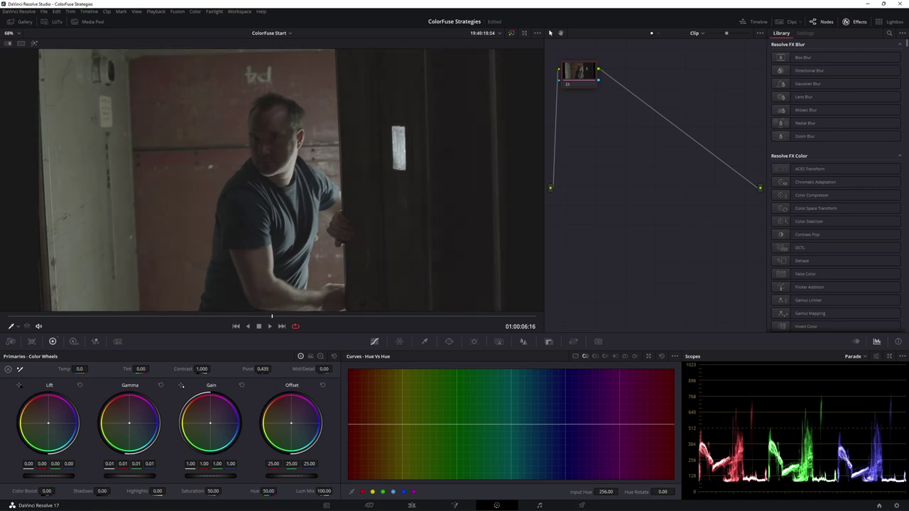
pyautogui.moveTo(213, 476); pyautogui.dragTo(228, 476)
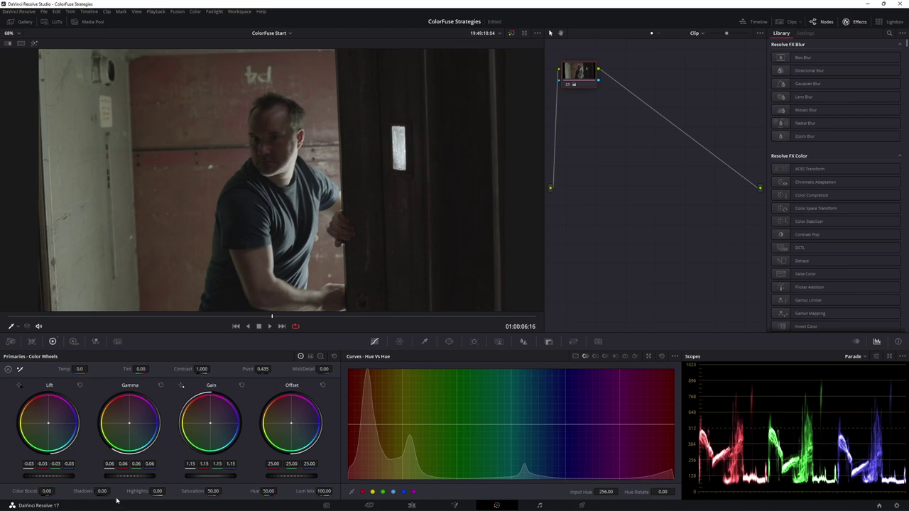
pyautogui.moveTo(213, 491); pyautogui.dragTo(223, 491)
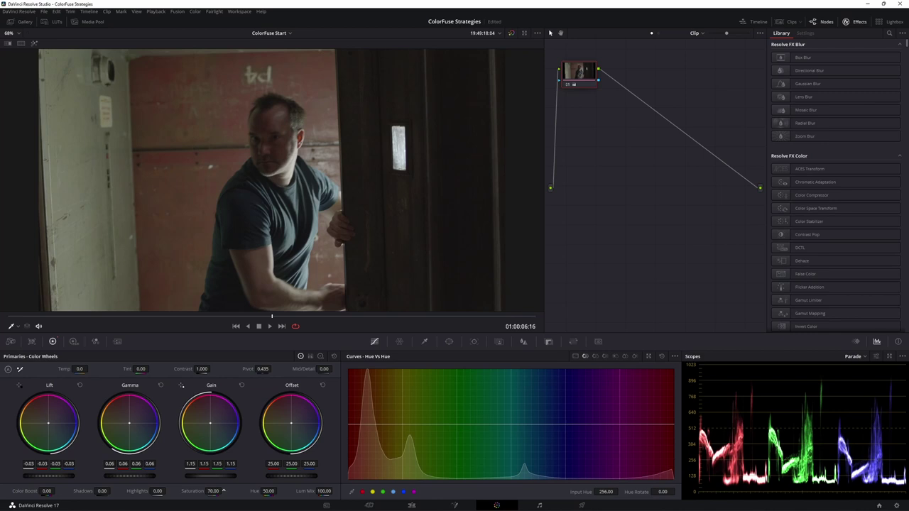
# - Play the doorway clip, toggle grade bypass with Shift+D to compare, then scrub through it
pyautogui.click(270, 326)
pyautogui.hotkey('shift', 'd')
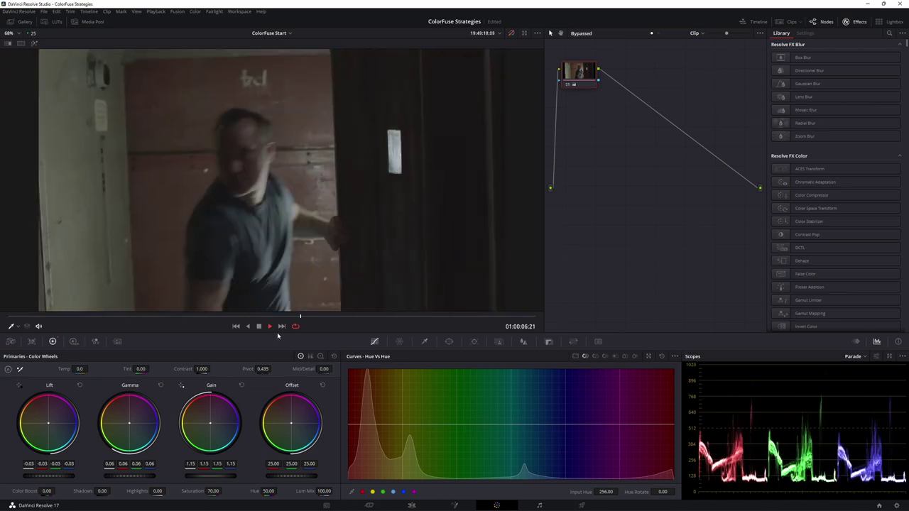
pyautogui.hotkey('shift', 'd')
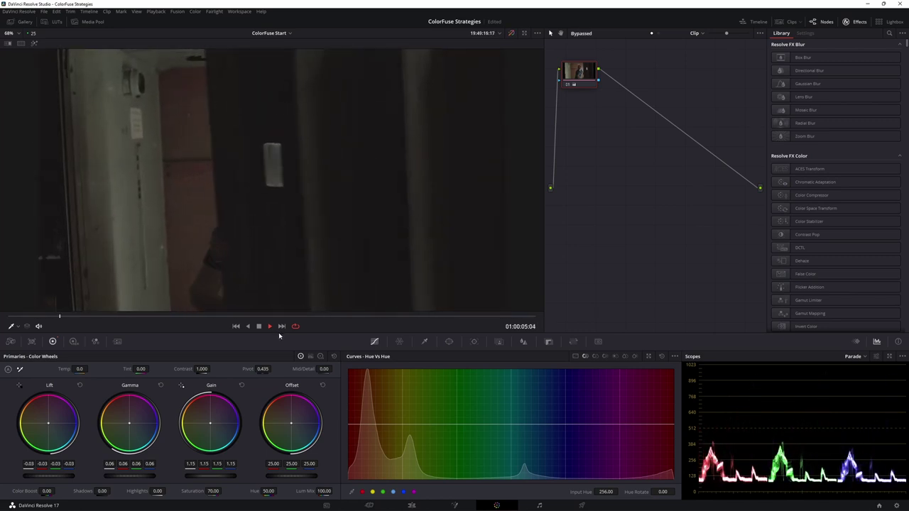
pyautogui.press('space')
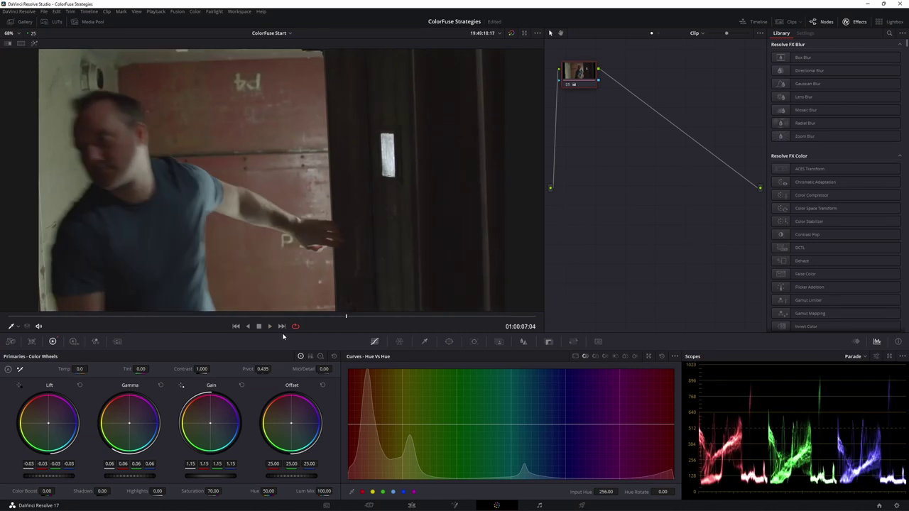
pyautogui.click(340, 317)
pyautogui.moveTo(335, 320); pyautogui.dragTo(278, 307)
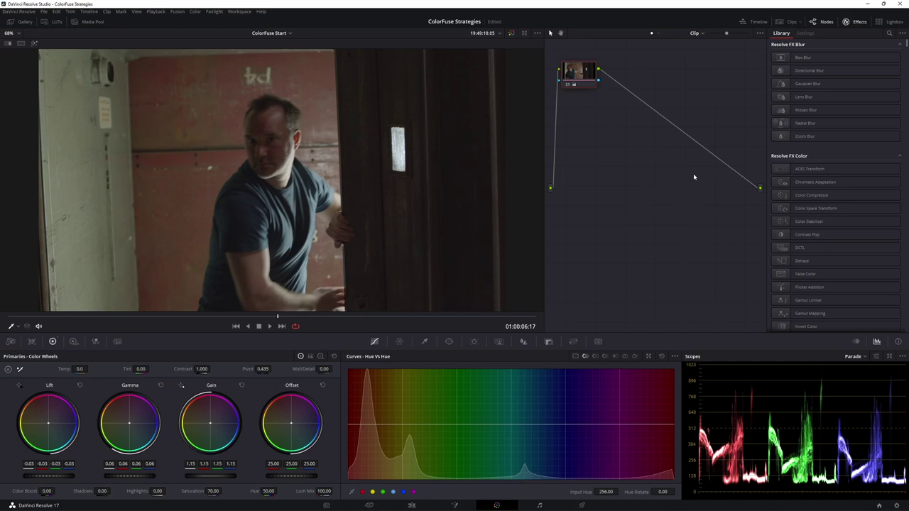
# - Add a serial node 02 after the first corrector node
pyautogui.click(195, 12)
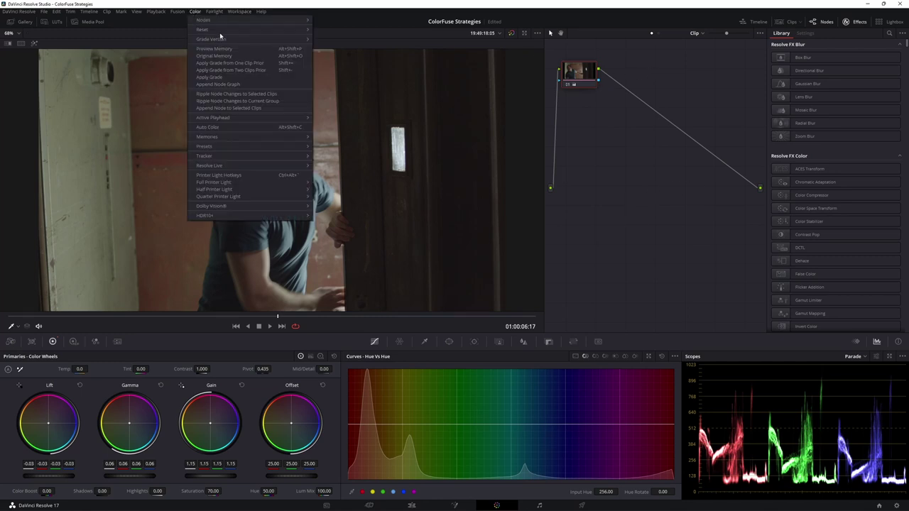
pyautogui.moveTo(259, 22)
pyautogui.click(351, 36)
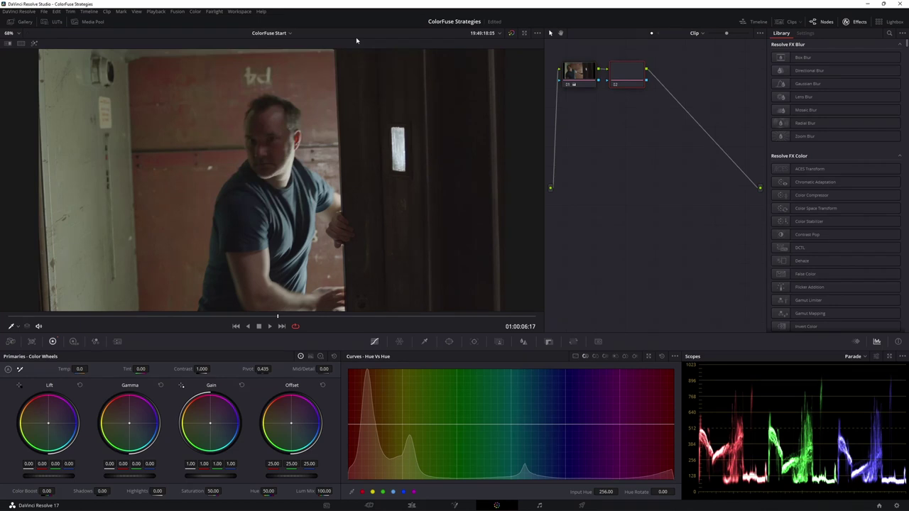
# - Search the Library for 'colorfu' and apply S_ColorFuse to node 02
pyautogui.click(889, 33)
pyautogui.write('colorfu')
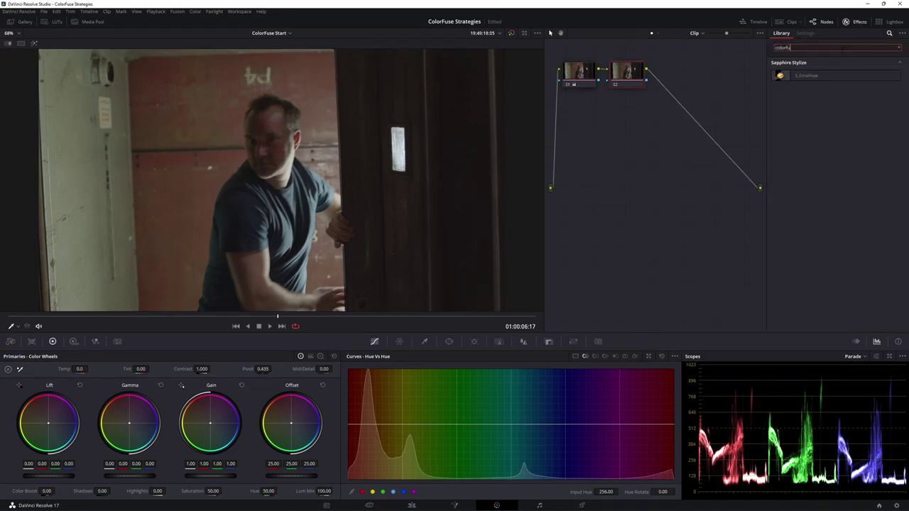
pyautogui.moveTo(803, 75); pyautogui.dragTo(624, 74)
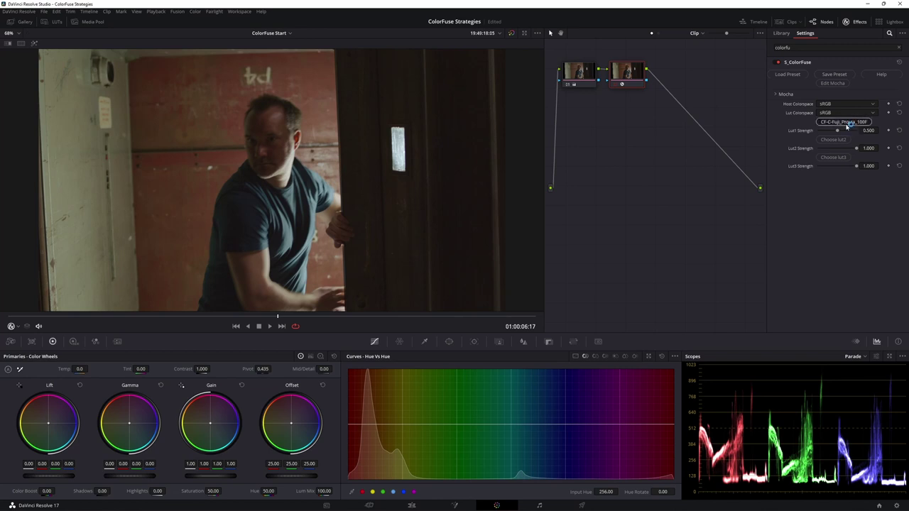
# - Load CF-C-Kodak_Portra_400Uc.cube as node 02's first LUT and lower Lut1 Strength to 0.340
pyautogui.click(846, 123)
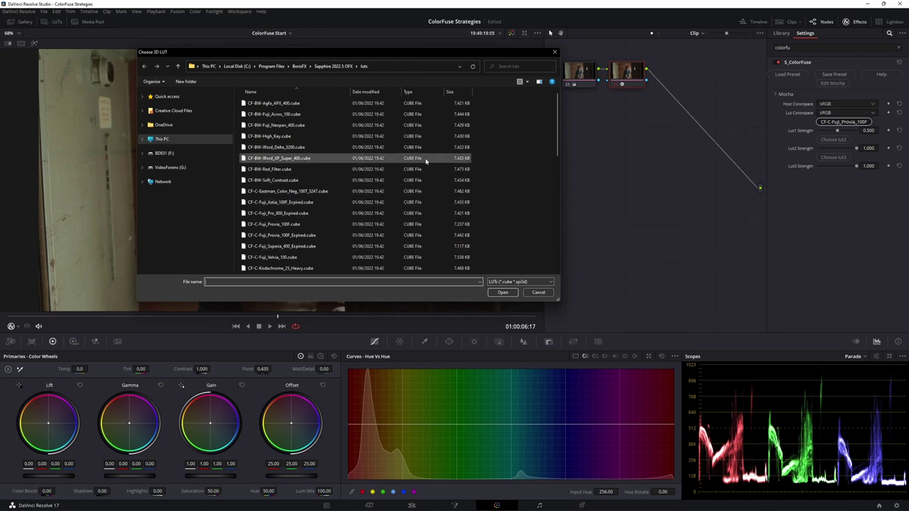
pyautogui.moveTo(427, 52); pyautogui.dragTo(604, 61)
pyautogui.scroll(-2, 727, 168)
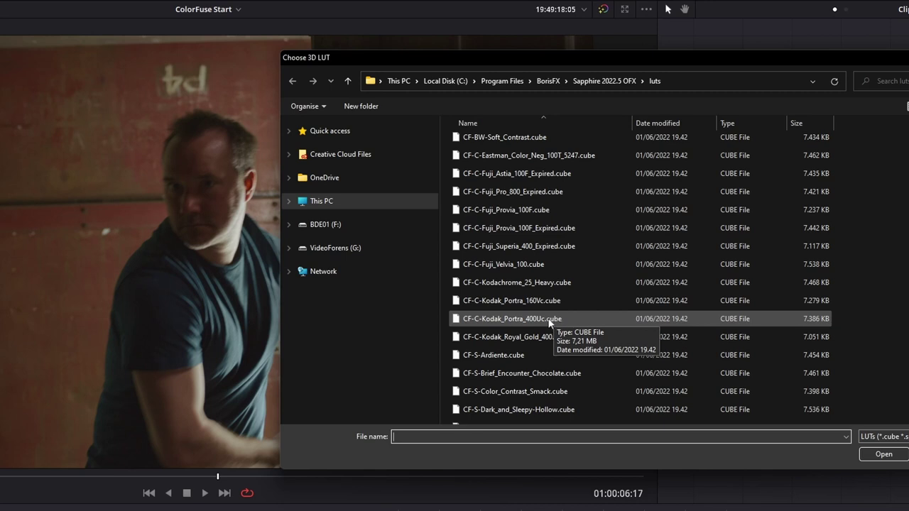
pyautogui.doubleClick(550, 321)
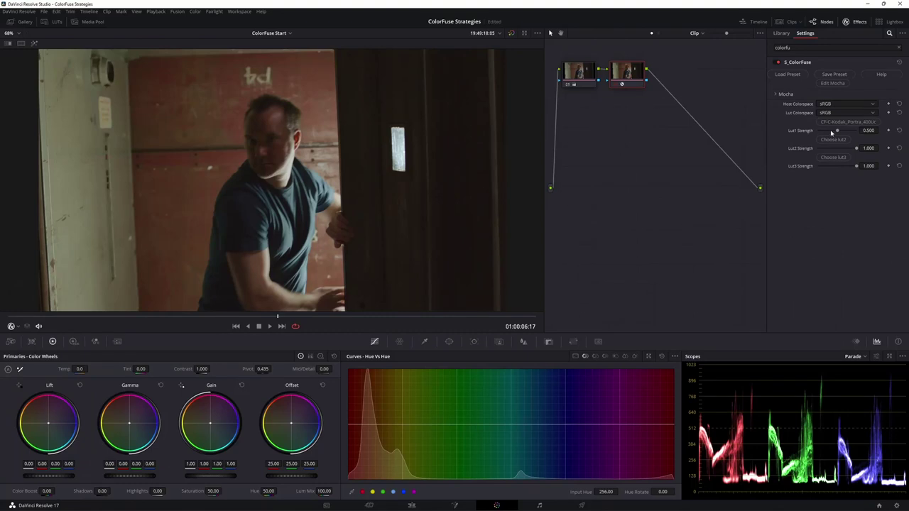
pyautogui.moveTo(823, 132); pyautogui.dragTo(830, 132)
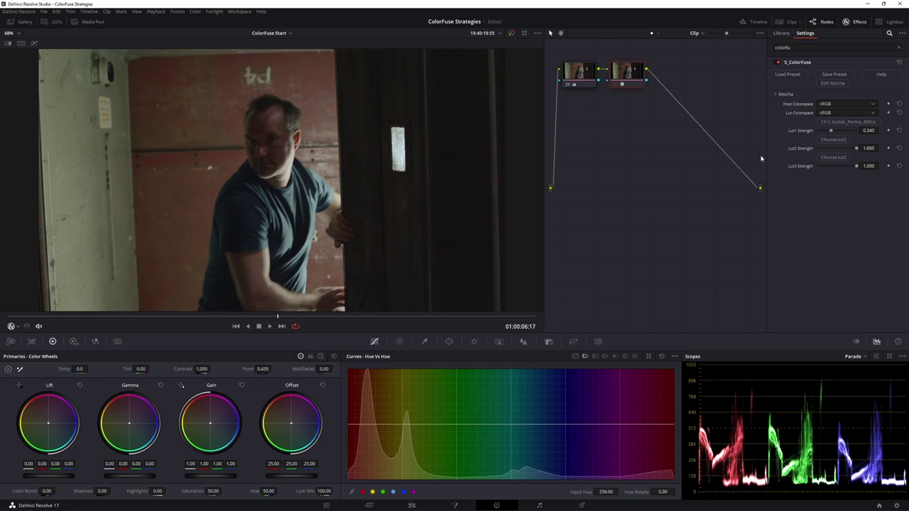
# - Load CF-S-Vintage_Hot_Horror.cube as the second LUT at 0.340 Lut2 Strength
pyautogui.click(831, 157)
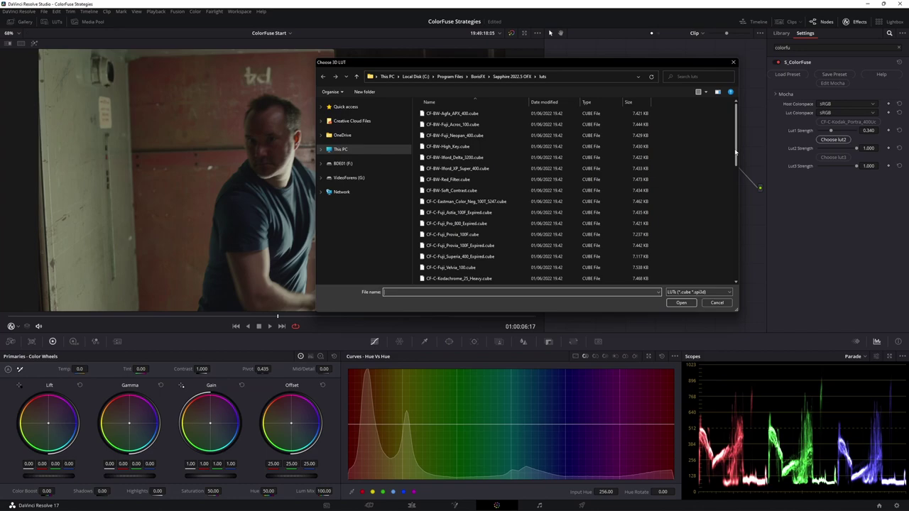
pyautogui.moveTo(737, 151); pyautogui.dragTo(719, 267)
pyautogui.click(470, 225)
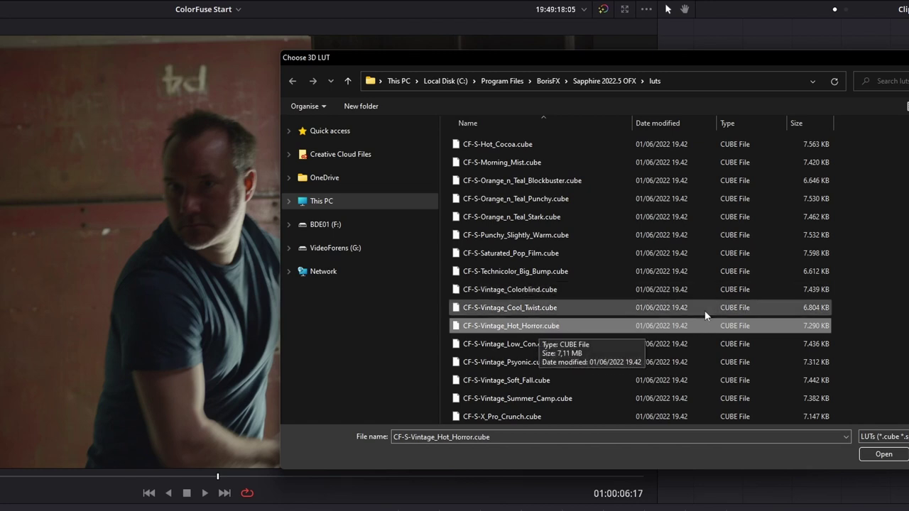
pyautogui.doubleClick(533, 325)
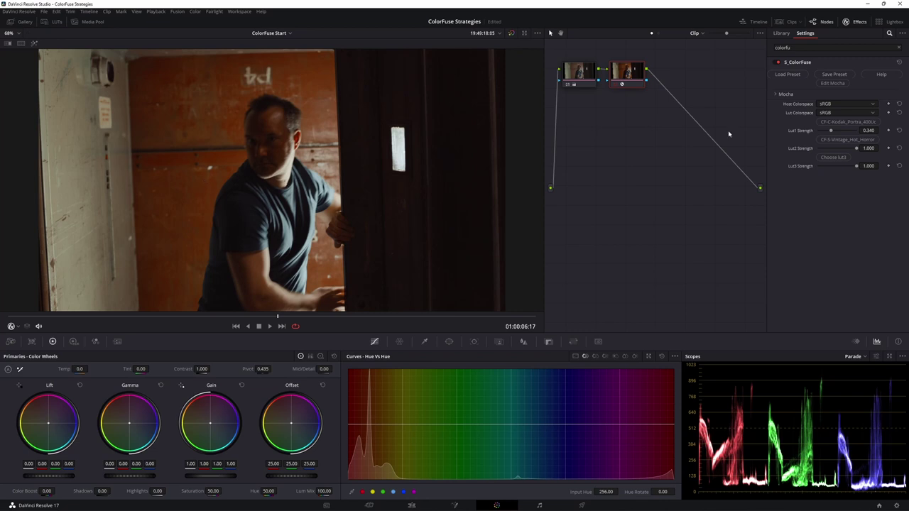
pyautogui.moveTo(856, 151); pyautogui.dragTo(831, 149)
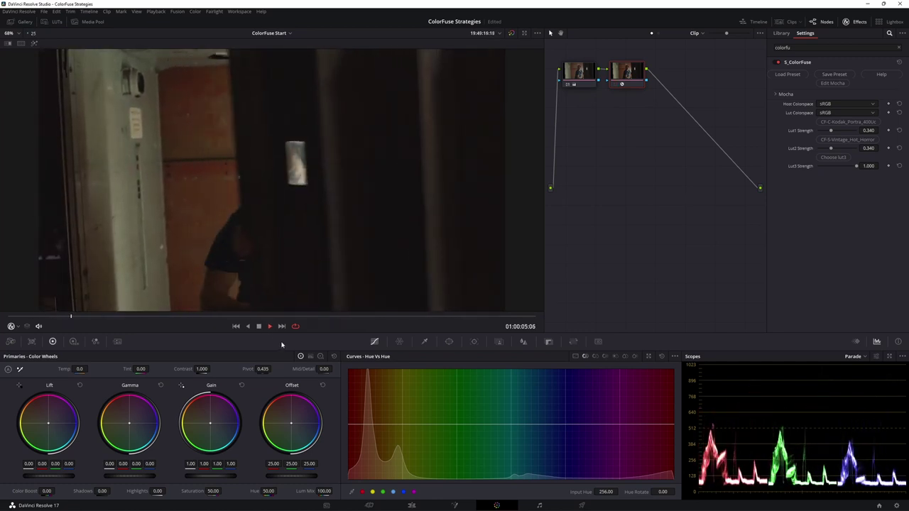
# - Compare against the original by toggling grade bypass (Shift+D) and node disable (Ctrl+D)
pyautogui.hotkey('shift', 'd')
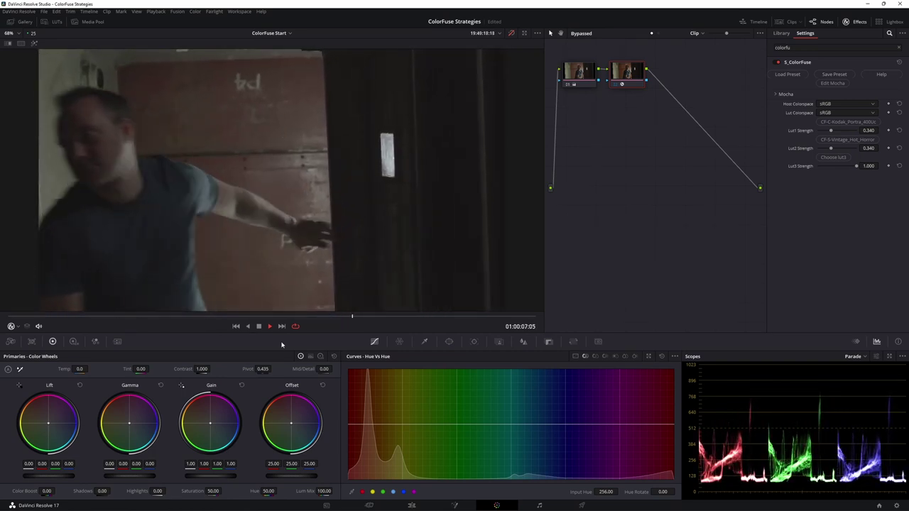
pyautogui.hotkey('shift', 'd')
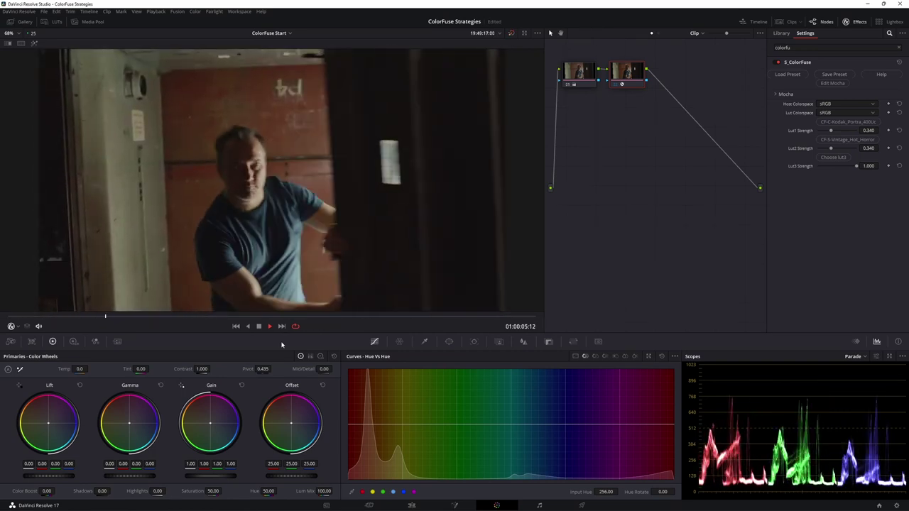
pyautogui.press('space')
pyautogui.hotkey('ctrl', 'd')
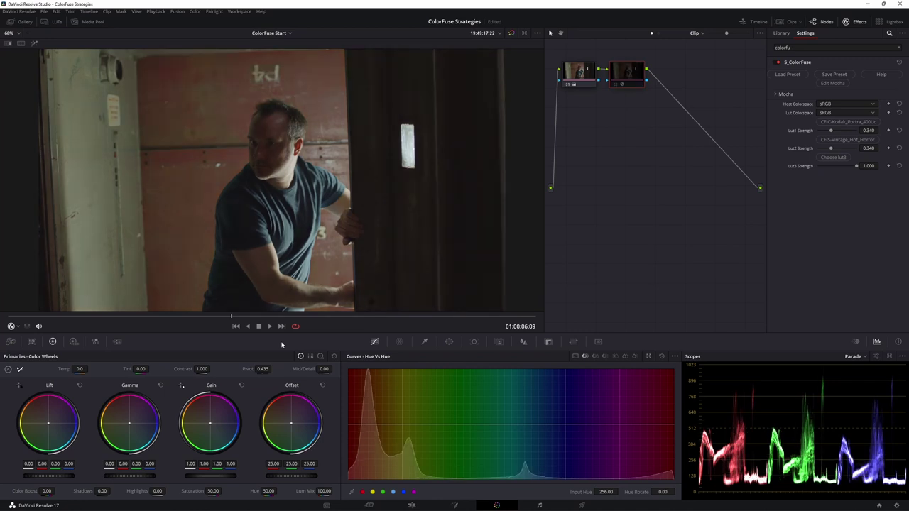
pyautogui.hotkey('ctrl', 'd')
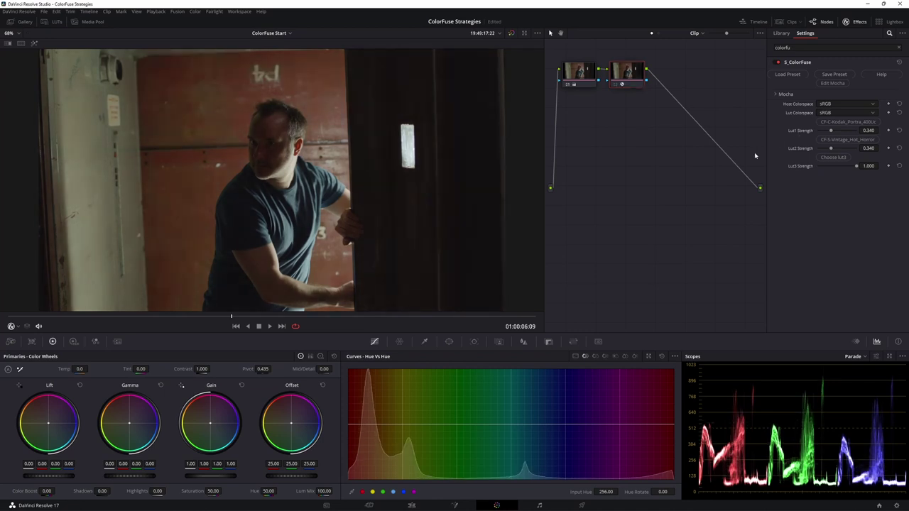
# - Try Ilford XP Super 400 as the third LUT, then switch to CF-BW-Red_Filter at 0.175 strength
pyautogui.click(843, 161)
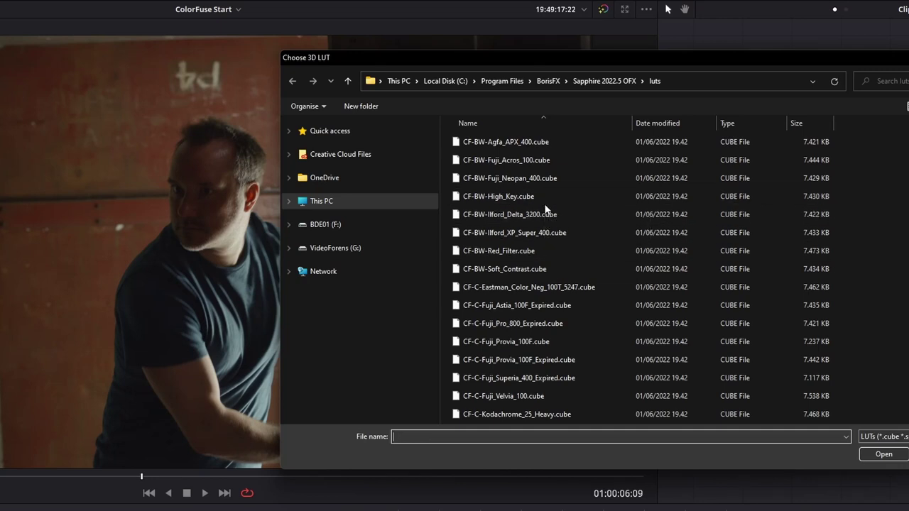
pyautogui.doubleClick(518, 235)
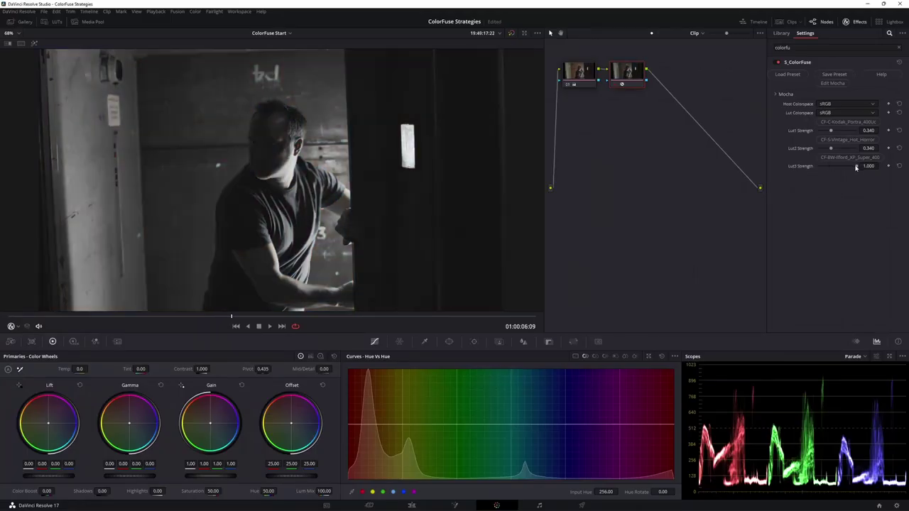
pyautogui.moveTo(856, 168); pyautogui.dragTo(824, 165)
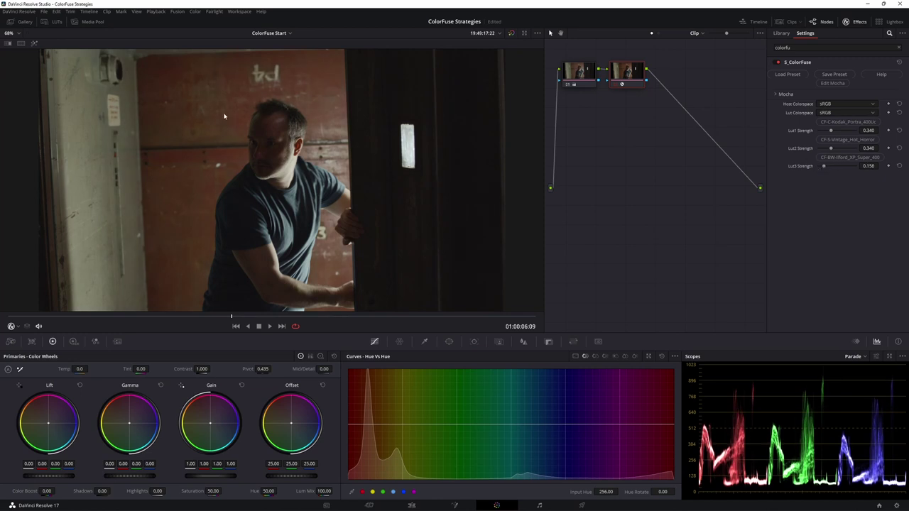
pyautogui.click(845, 162)
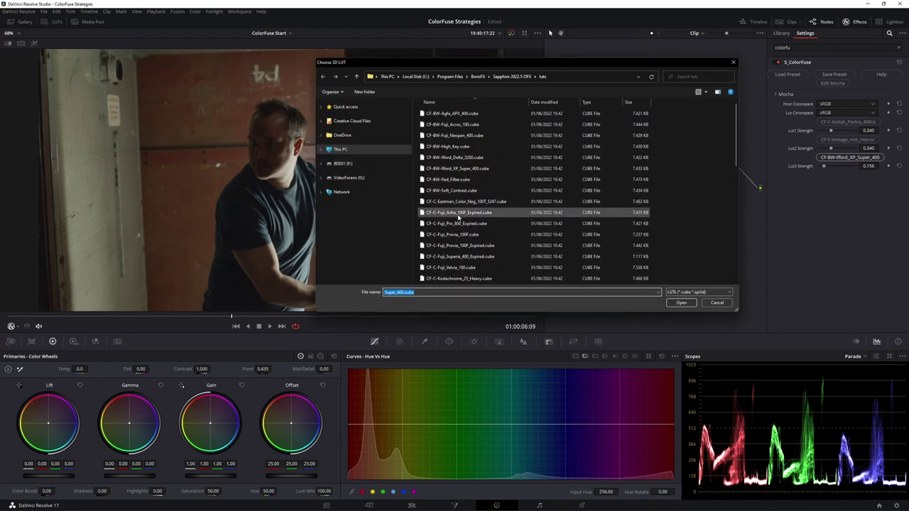
pyautogui.doubleClick(466, 179)
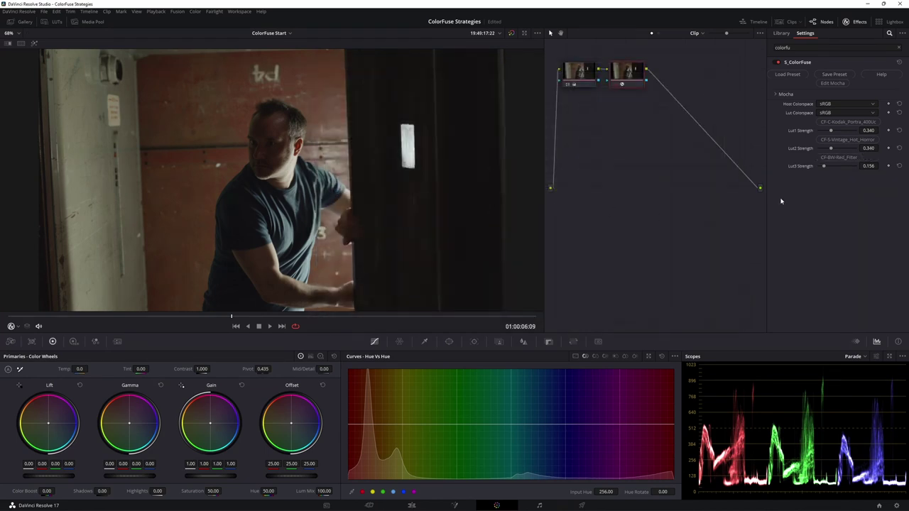
pyautogui.moveTo(824, 166); pyautogui.dragTo(825, 167)
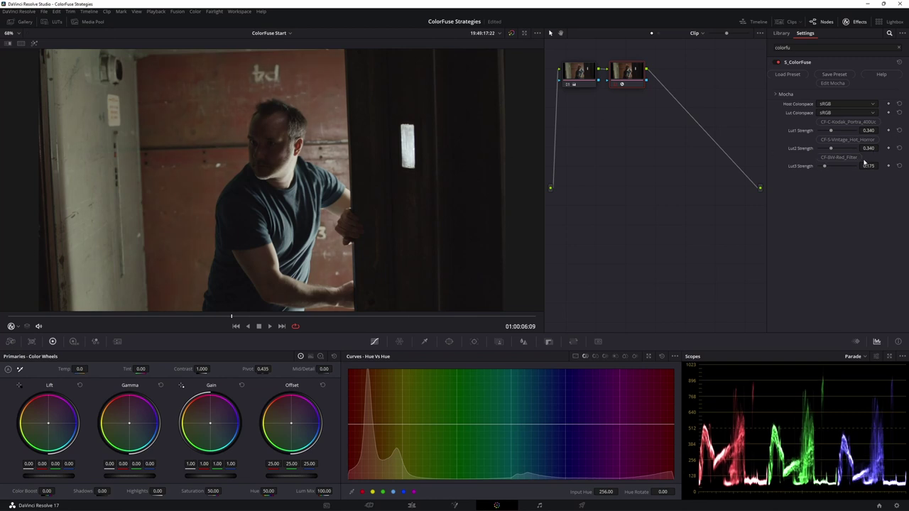
# - Load CF-S-Dystopian_Values as the third LUT at 0.340 strength
pyautogui.click(834, 159)
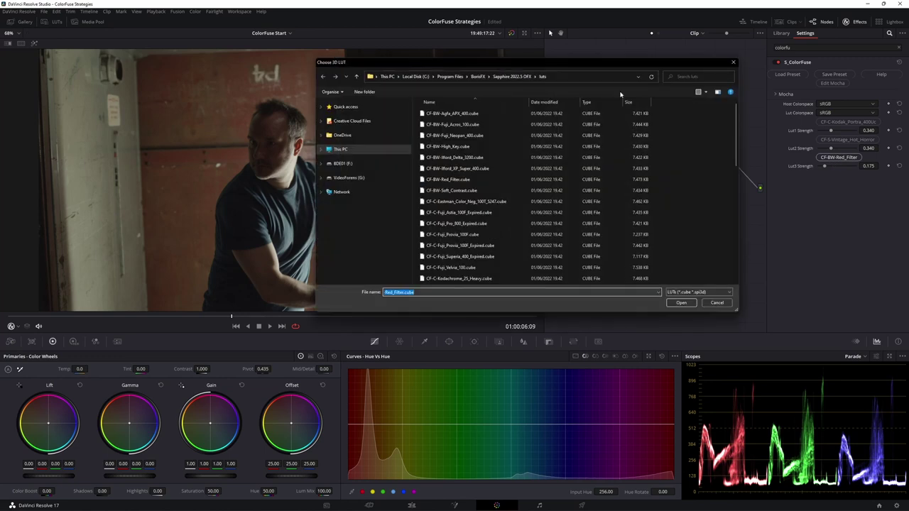
pyautogui.scroll(-5, 731, 174)
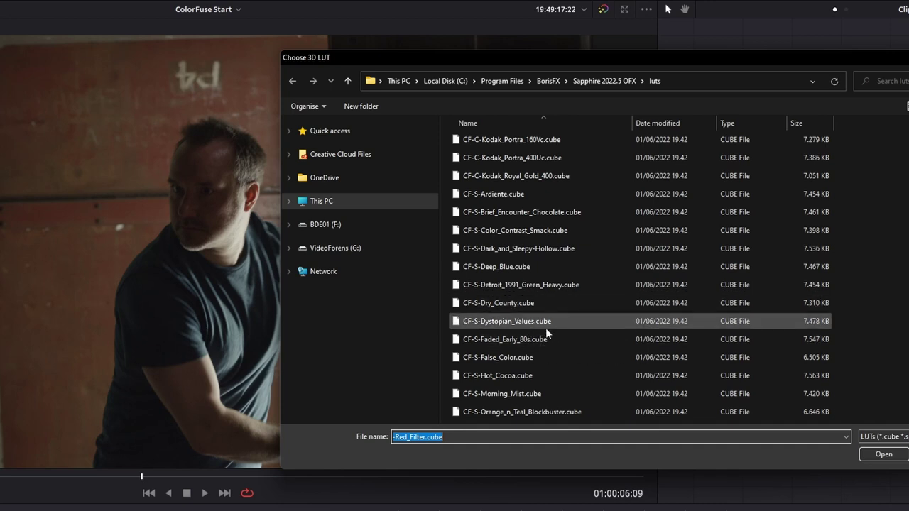
pyautogui.doubleClick(515, 320)
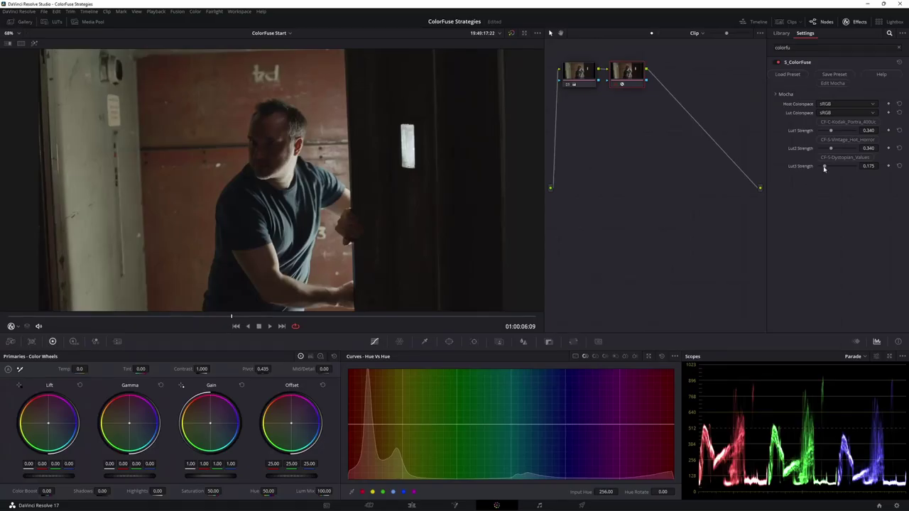
pyautogui.moveTo(824, 168); pyautogui.dragTo(831, 168)
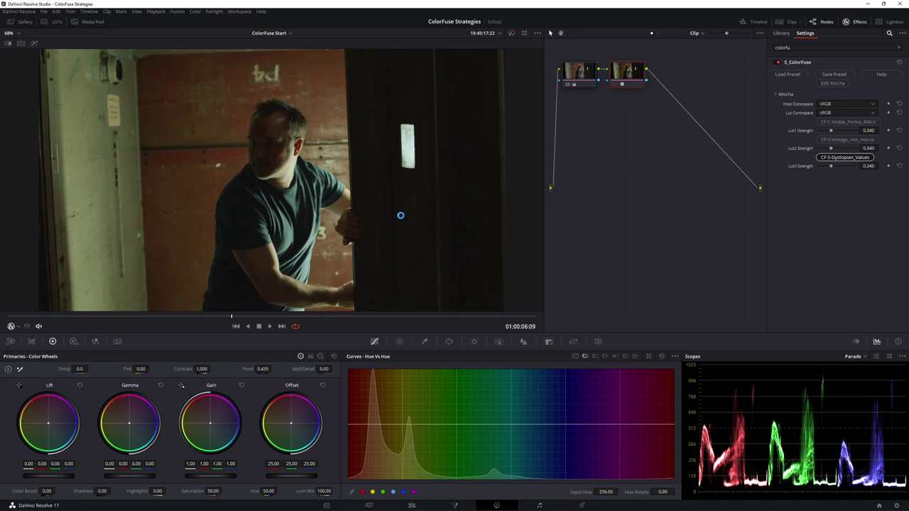
# - Swap the third LUT to CF-S-Detroit_1991_Green_Heavy, raise its strength, and scrub through the footage
pyautogui.click(832, 158)
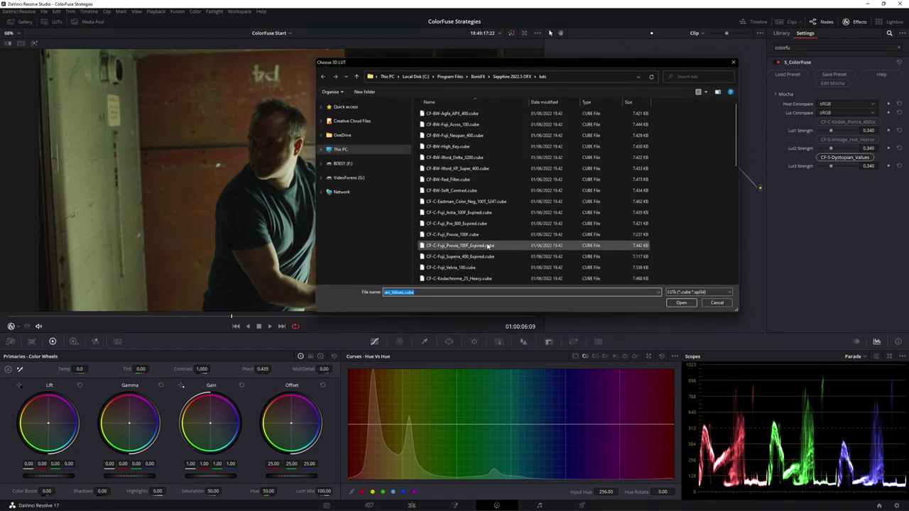
pyautogui.scroll(-4, 738, 182)
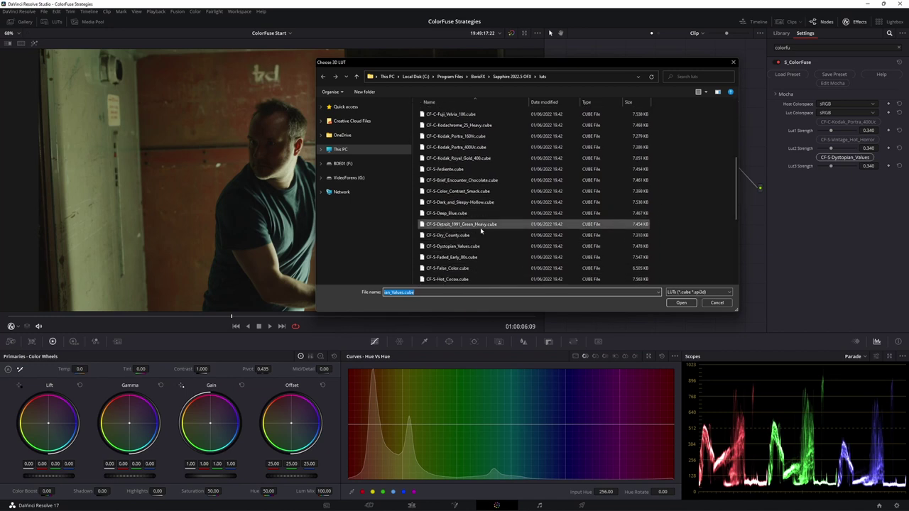
pyautogui.doubleClick(482, 233)
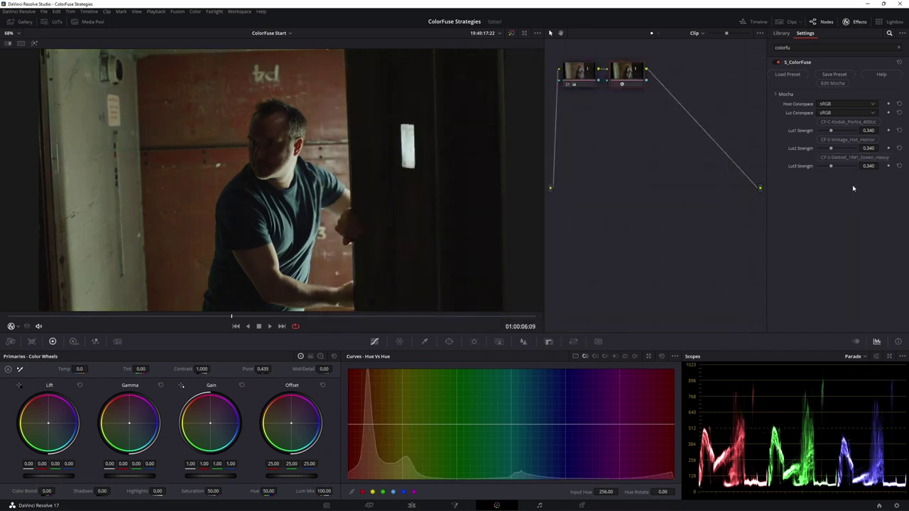
pyautogui.moveTo(829, 167); pyautogui.dragTo(833, 167)
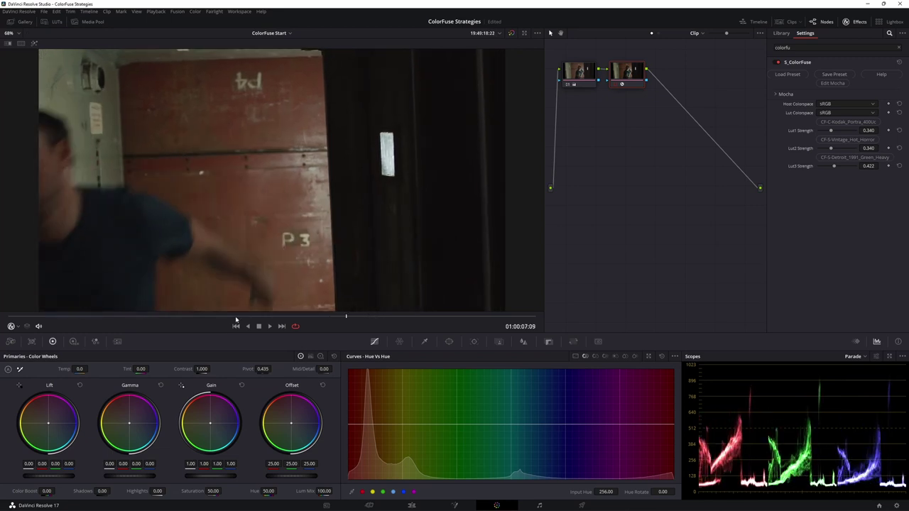
pyautogui.moveTo(95, 322); pyautogui.dragTo(119, 323)
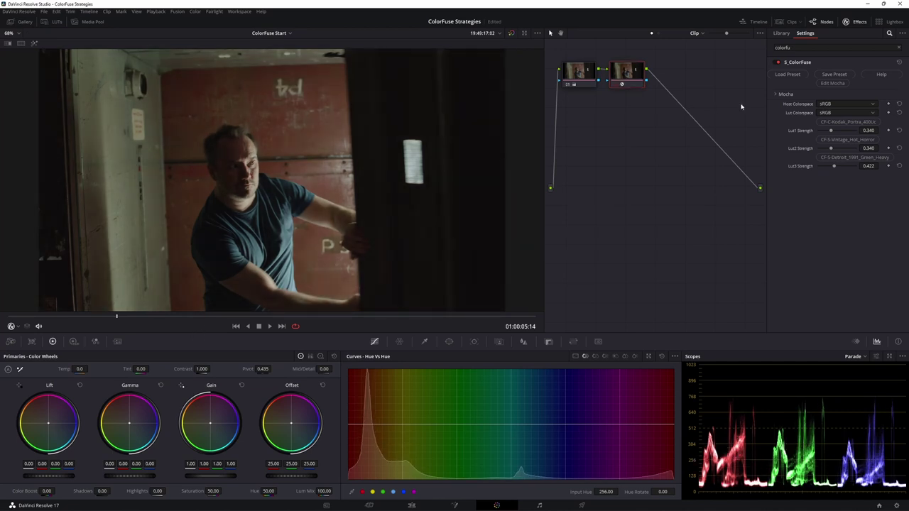
# - Replace the first LUT with CF-C-Eastman_Color_Neg_100T_5247 at 0.175 strength
pyautogui.click(852, 122)
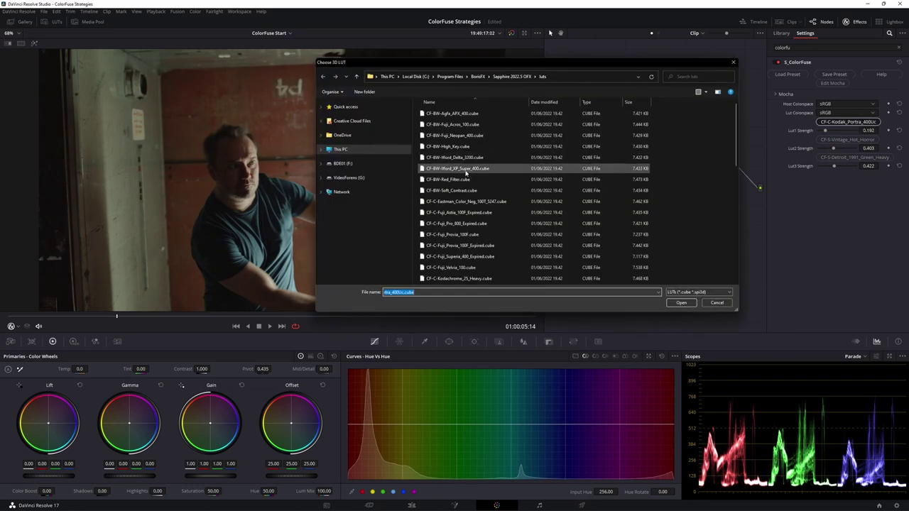
pyautogui.scroll(-1, 455, 170)
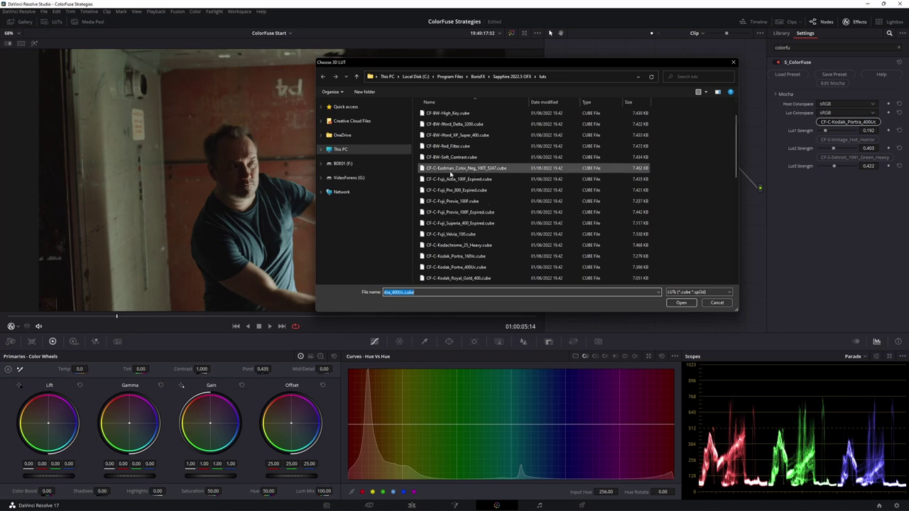
pyautogui.doubleClick(470, 171)
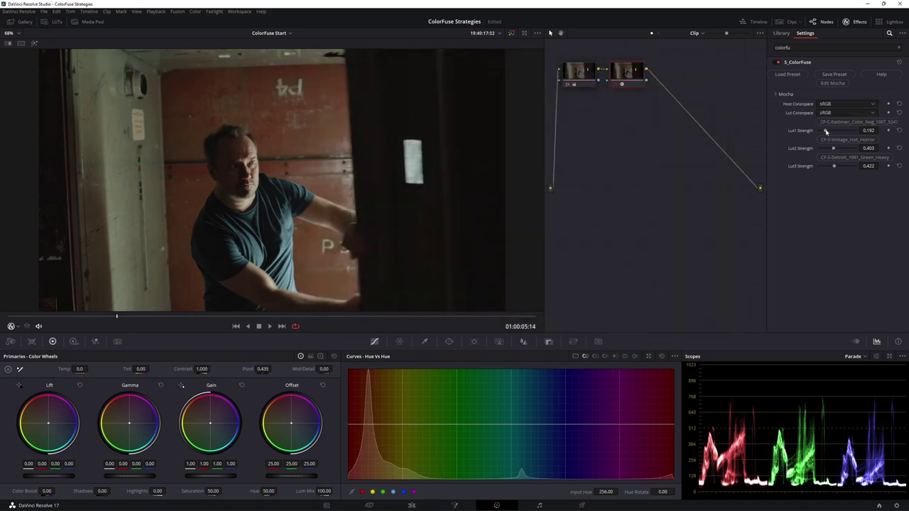
pyautogui.moveTo(826, 131); pyautogui.dragTo(824, 132)
# - Toggle the grade to compare, play back the footage, and return to an earlier frame
pyautogui.hotkey('ctrl', 'd')
pyautogui.hotkey('ctrl', 'd')
pyautogui.click(269, 326)
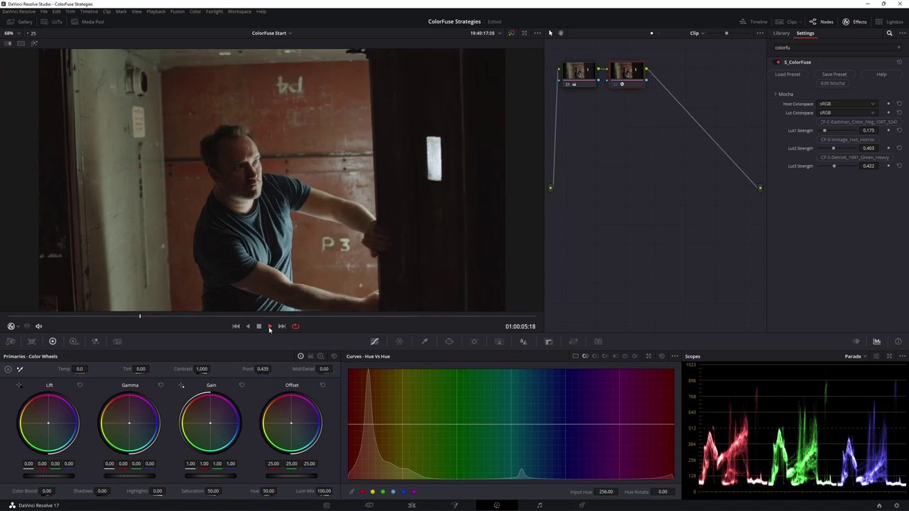
pyautogui.press('space')
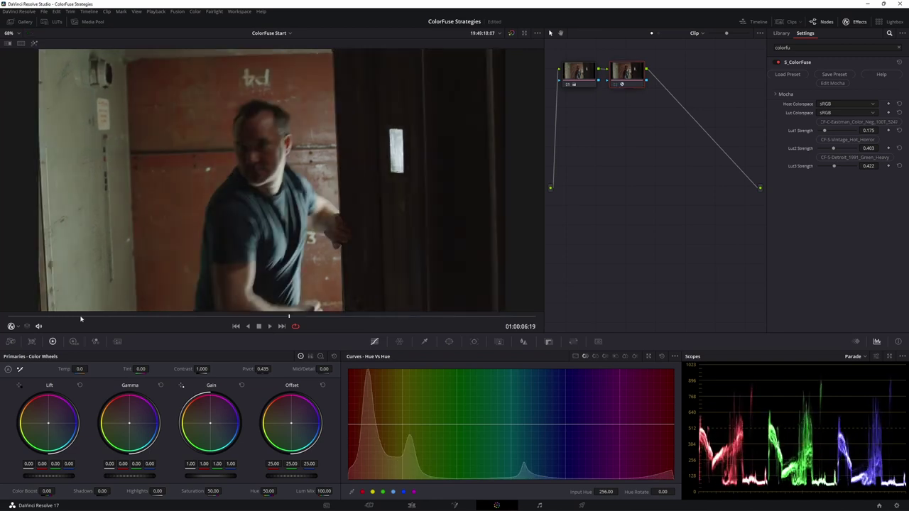
pyautogui.moveTo(81, 318); pyautogui.dragTo(123, 318)
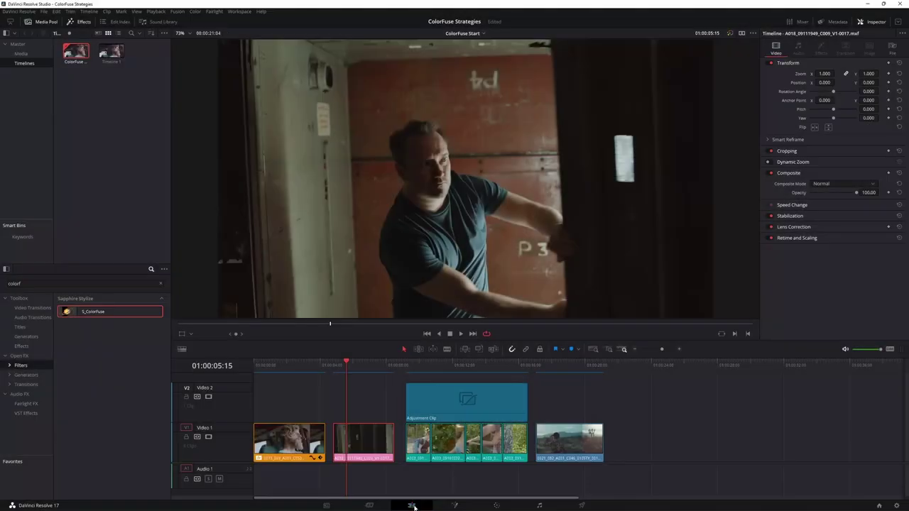
# - Play through the girl shot, starting again from around 01:00:10:10
pyautogui.click(406, 369)
pyautogui.press('space')
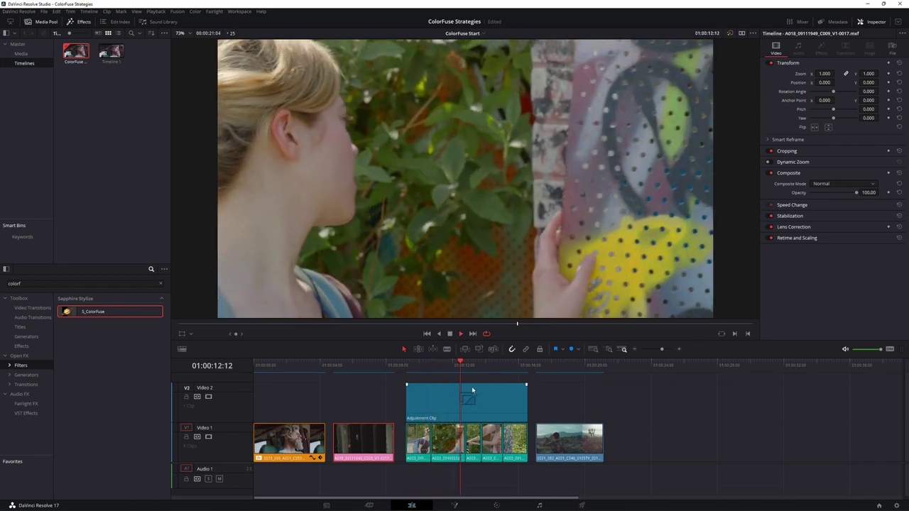
pyautogui.press('space')
pyautogui.click(432, 370)
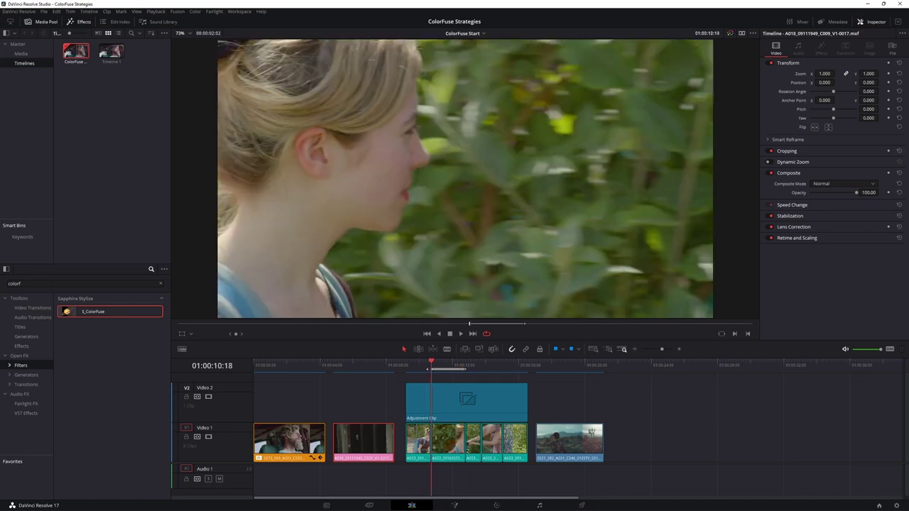
pyautogui.press('space')
# - Drop S_ColorFuse onto the adjustment clip at 01:00:10:02 and select the clip
pyautogui.click(442, 404)
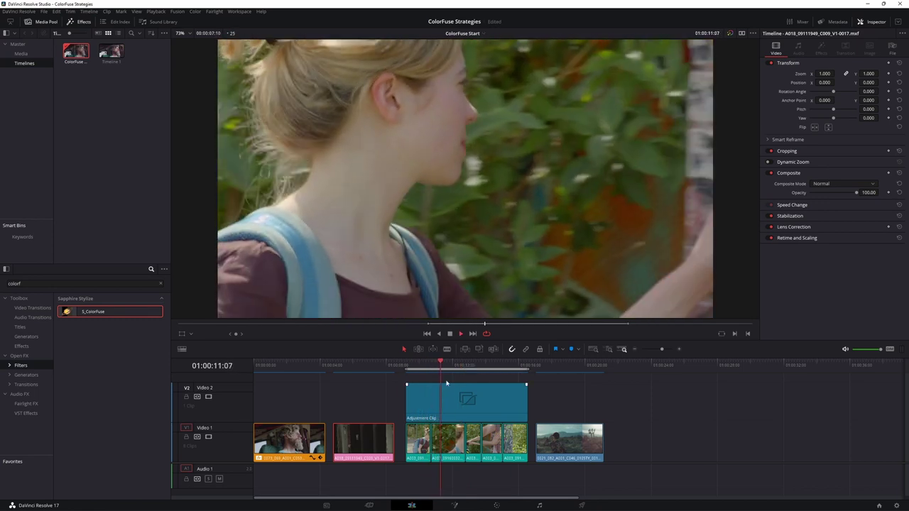
pyautogui.moveTo(436, 373); pyautogui.dragTo(421, 371)
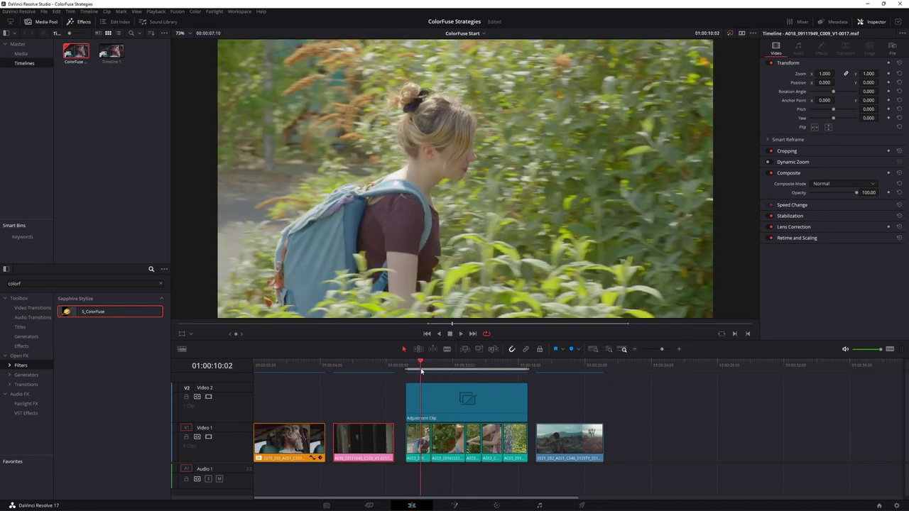
pyautogui.moveTo(82, 312); pyautogui.dragTo(441, 400)
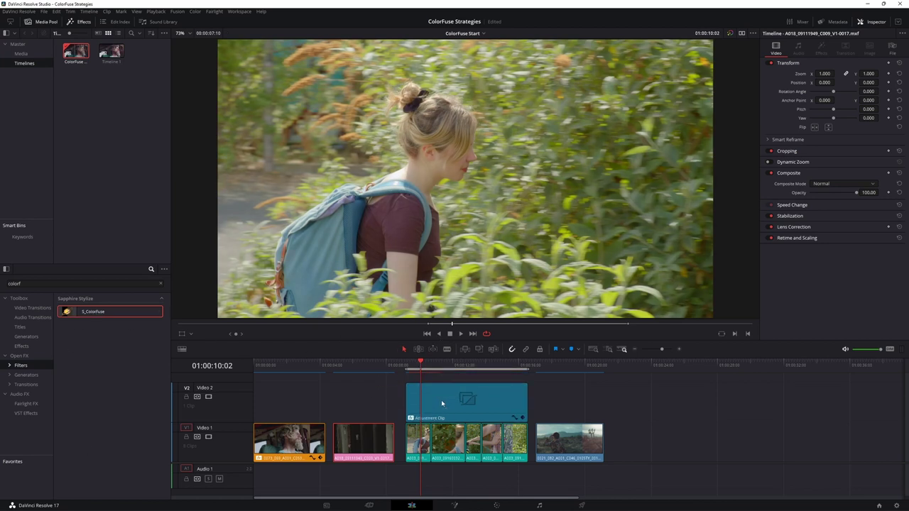
pyautogui.click(441, 399)
# - Show the S_ColorFuse parameters and try CF-C-Kodachrome_25_Heavy as the first LUT at 0.620
pyautogui.click(820, 50)
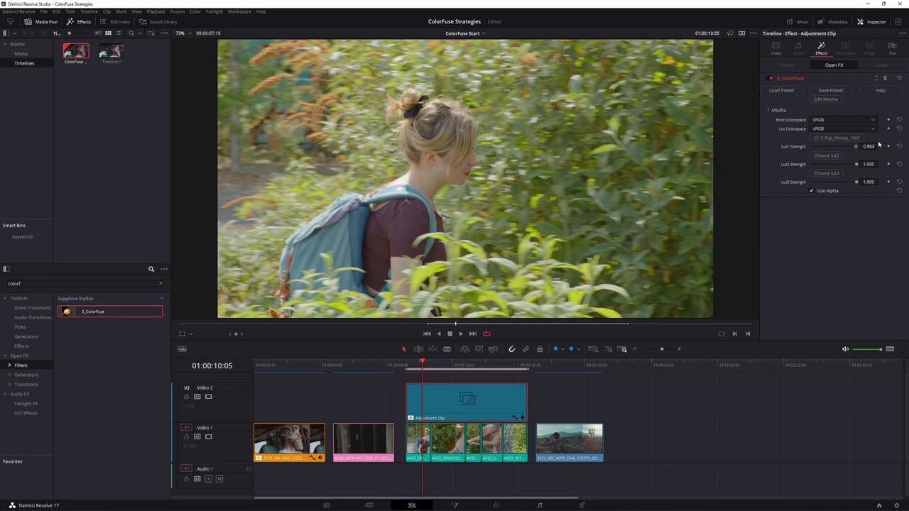
pyautogui.moveTo(810, 146); pyautogui.dragTo(850, 146)
pyautogui.click(826, 146)
pyautogui.click(827, 138)
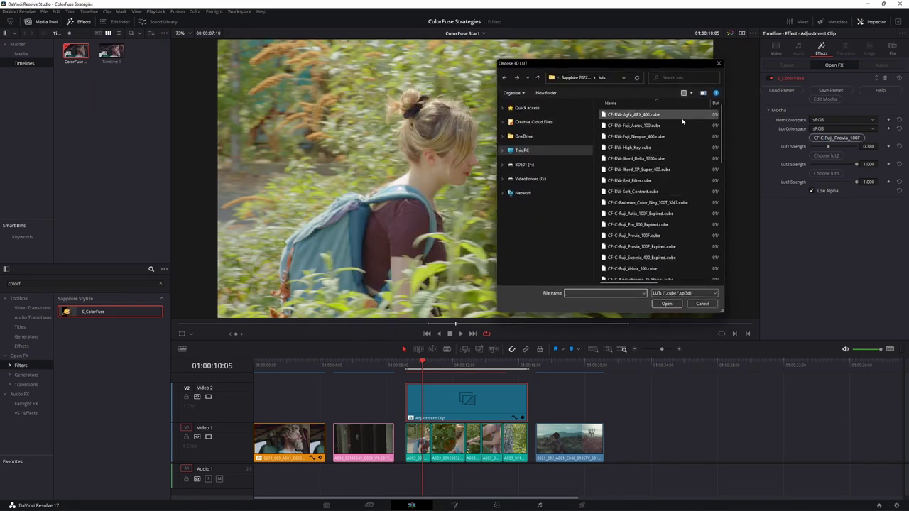
pyautogui.scroll(-2, 693, 128)
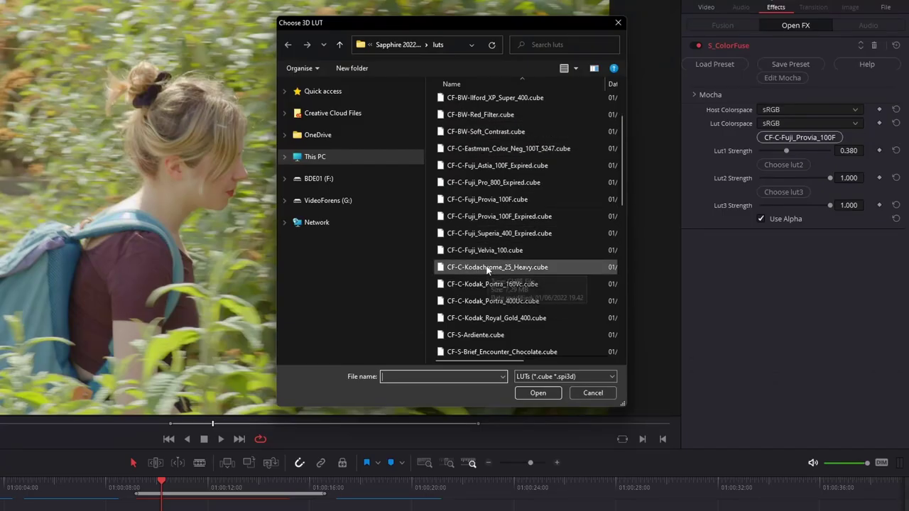
pyautogui.click(517, 274)
pyautogui.doubleClick(534, 274)
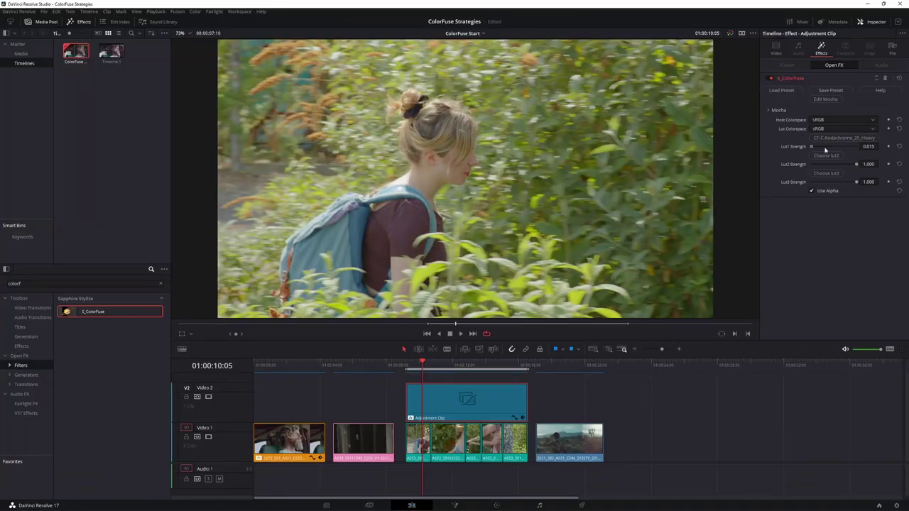
pyautogui.moveTo(827, 147); pyautogui.dragTo(844, 147)
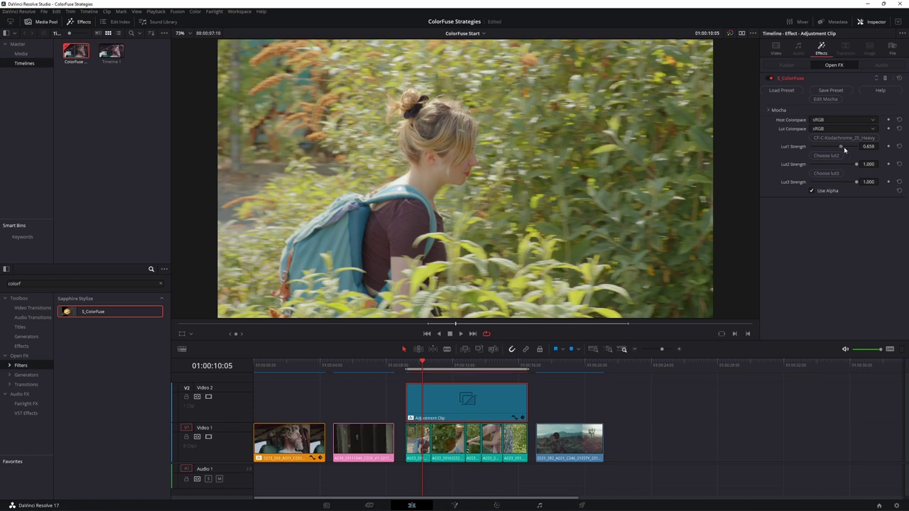
# - Swap the first LUT to CF-C-Fuji_Astia_100F_Expired and turn its strength down
pyautogui.click(843, 138)
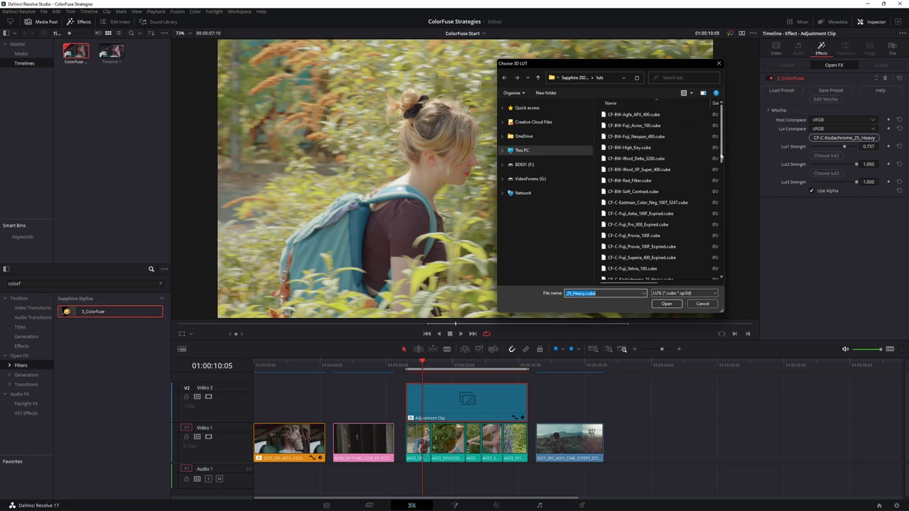
pyautogui.scroll(-2, 710, 156)
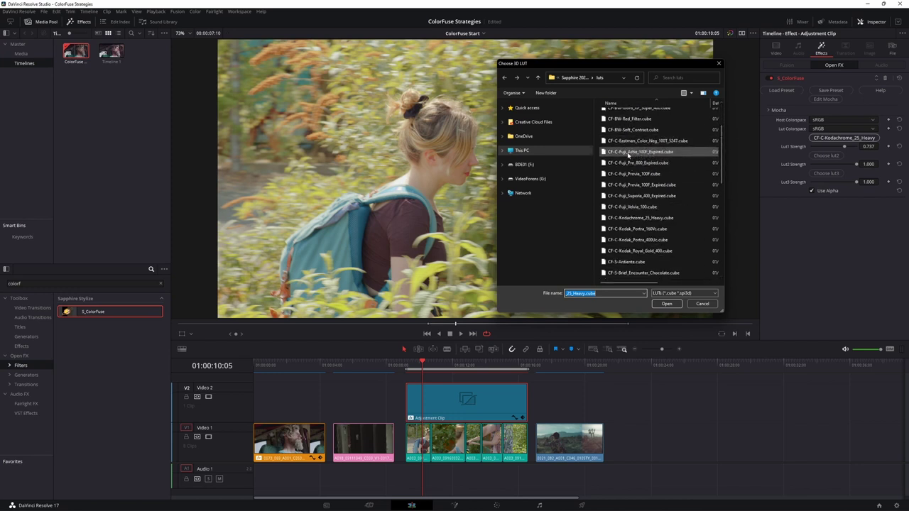
pyautogui.doubleClick(634, 152)
pyautogui.click(840, 148)
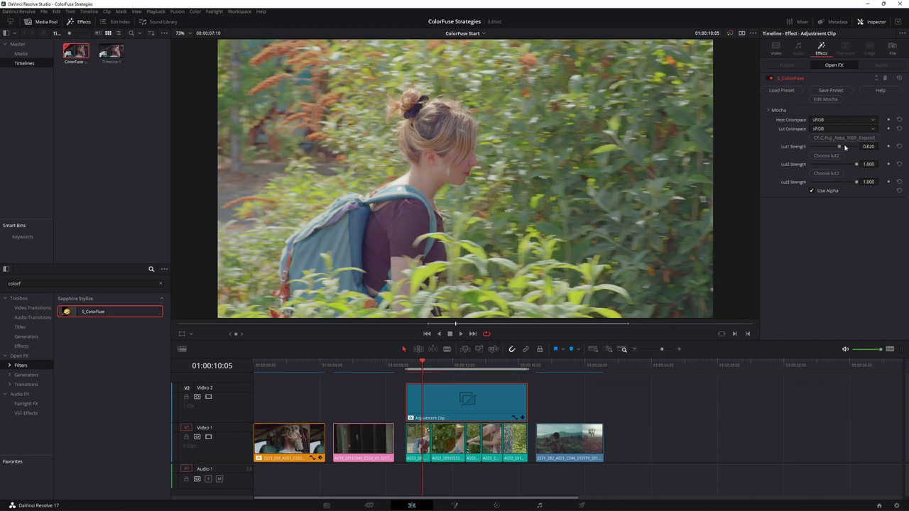
pyautogui.moveTo(834, 147)
pyautogui.mouseDown()
pyautogui.moveTo(808, 148)
pyautogui.moveTo(837, 147)
pyautogui.mouseUp()
# - Load CF-C-Fuji_Superia_400_Expired as the first LUT at 0.752 strength
pyautogui.click(844, 138)
pyautogui.scroll(-2, 669, 163)
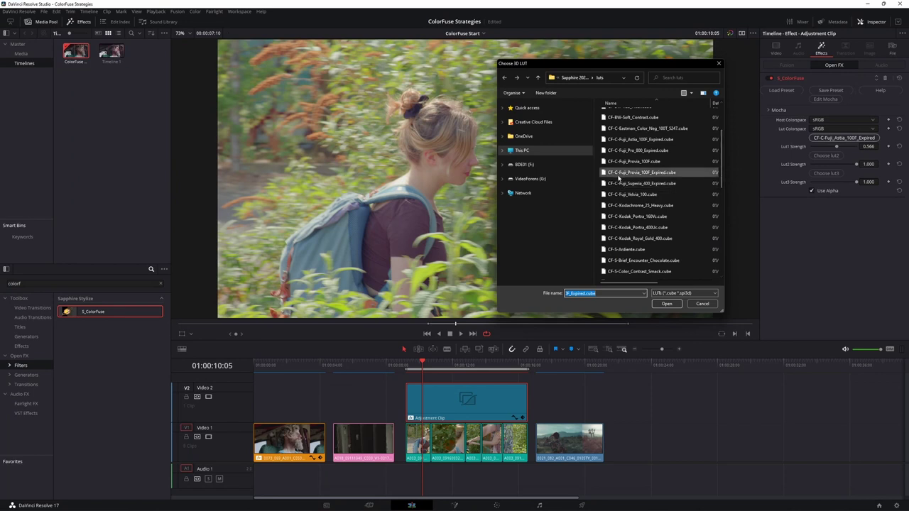
pyautogui.doubleClick(628, 196)
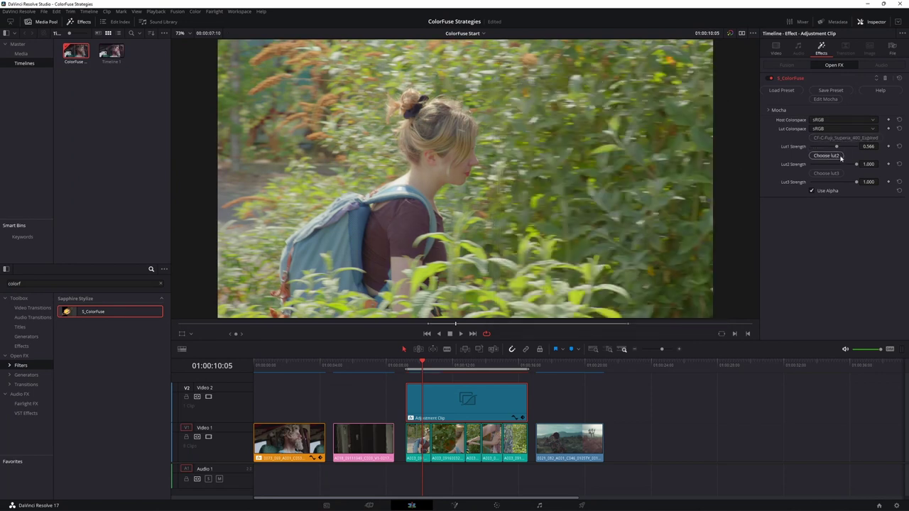
pyautogui.moveTo(834, 148)
pyautogui.mouseDown()
pyautogui.moveTo(818, 147)
pyautogui.moveTo(850, 148)
pyautogui.moveTo(821, 150)
pyautogui.mouseUp()
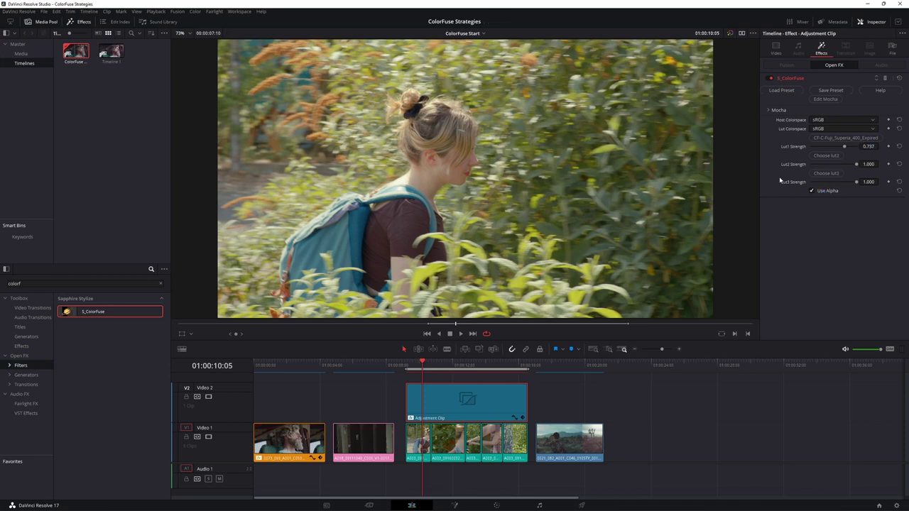
pyautogui.moveTo(845, 148); pyautogui.dragTo(847, 148)
# - Load CF-S-Dry_County.cube into the Lut2 slot and set Lut2 Strength to 0.287
pyautogui.click(835, 157)
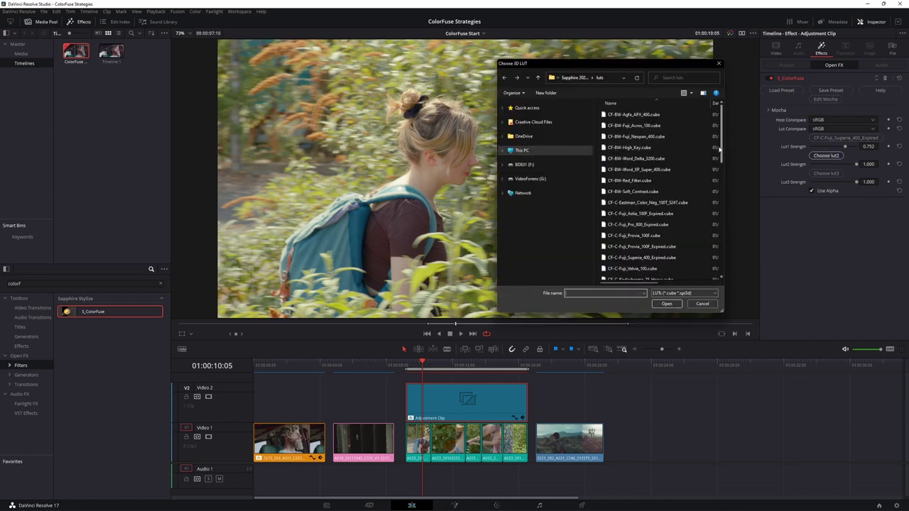
pyautogui.scroll(-6, 664, 153)
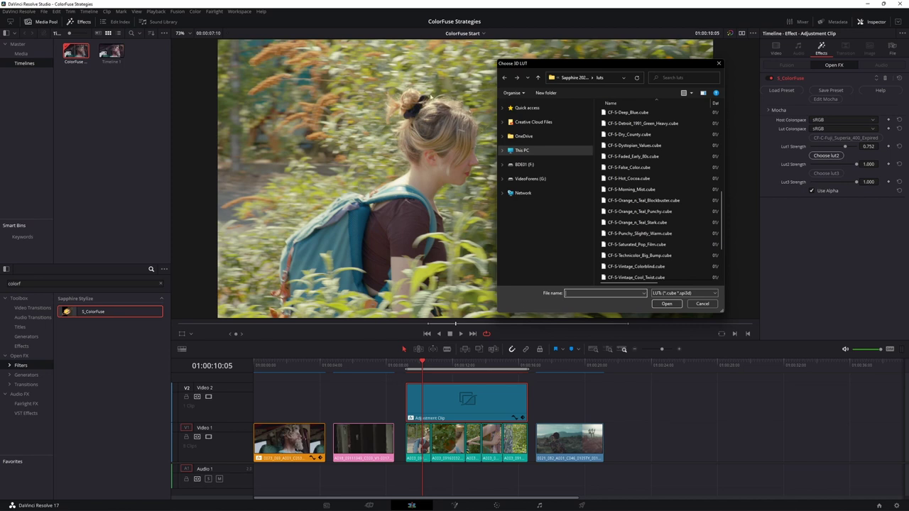
pyautogui.moveTo(588, 68); pyautogui.dragTo(646, 64)
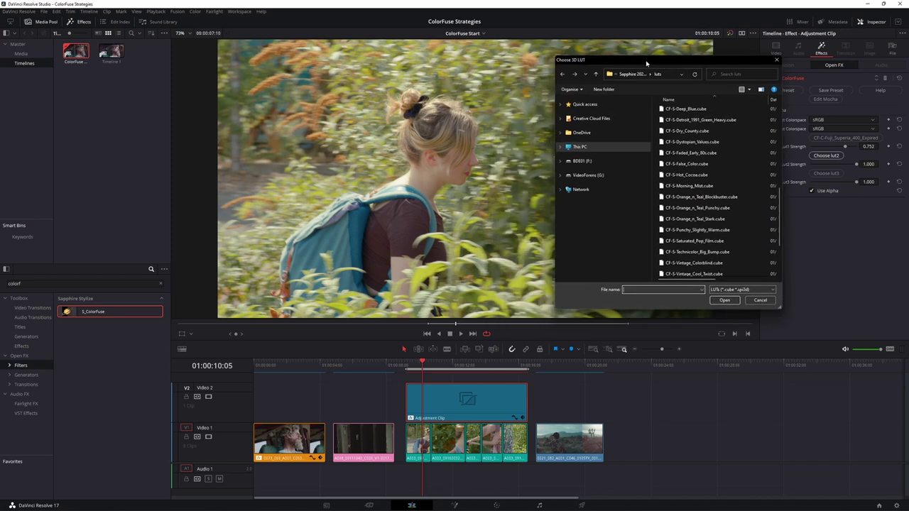
pyautogui.click(692, 130)
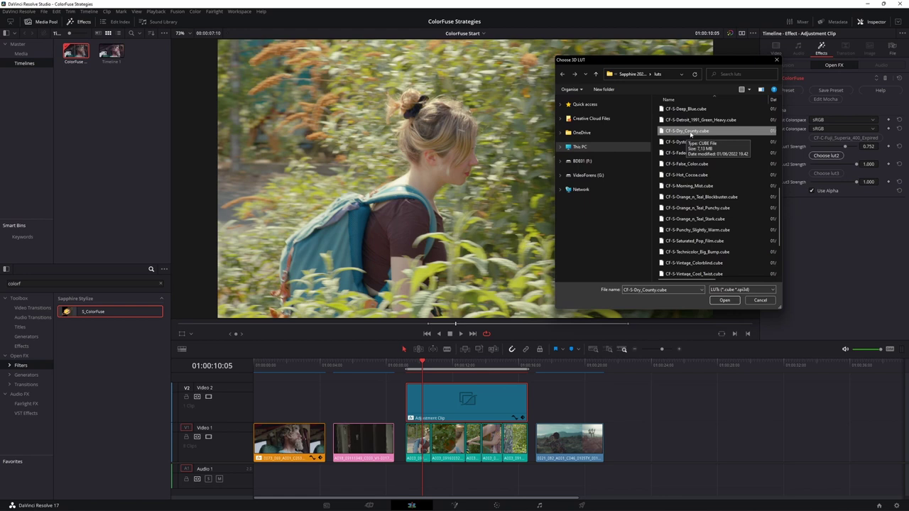
pyautogui.doubleClick(692, 131)
pyautogui.moveTo(856, 164)
pyautogui.mouseDown()
pyautogui.moveTo(812, 165)
pyautogui.moveTo(848, 164)
pyautogui.mouseUp()
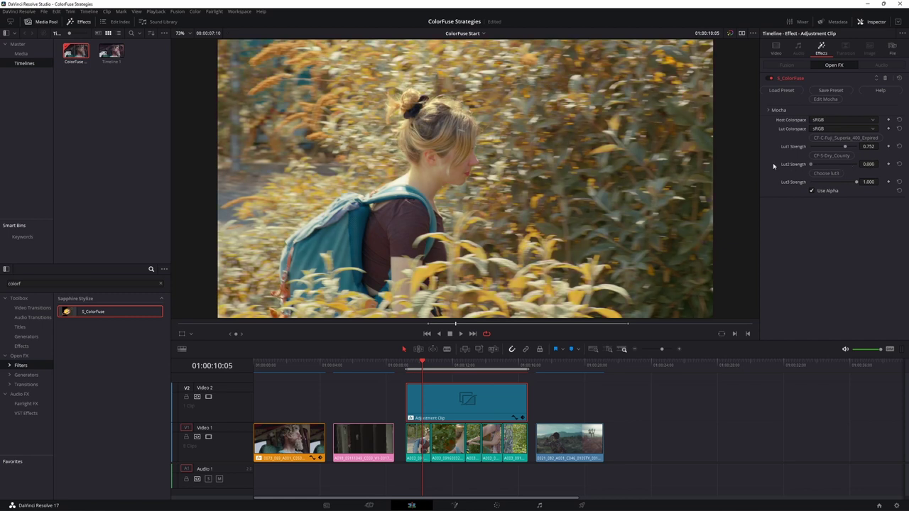
pyautogui.moveTo(813, 164); pyautogui.dragTo(823, 164)
# - Try CF-S-Orange_n_Teal_Blockbuster as the third LUT, adjust its strength, and save the project
pyautogui.click(828, 175)
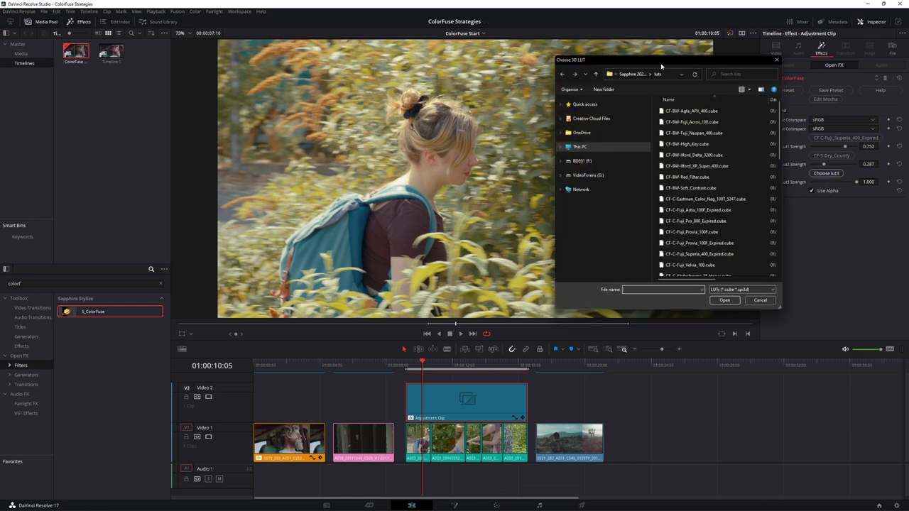
pyautogui.moveTo(636, 66); pyautogui.dragTo(590, 61)
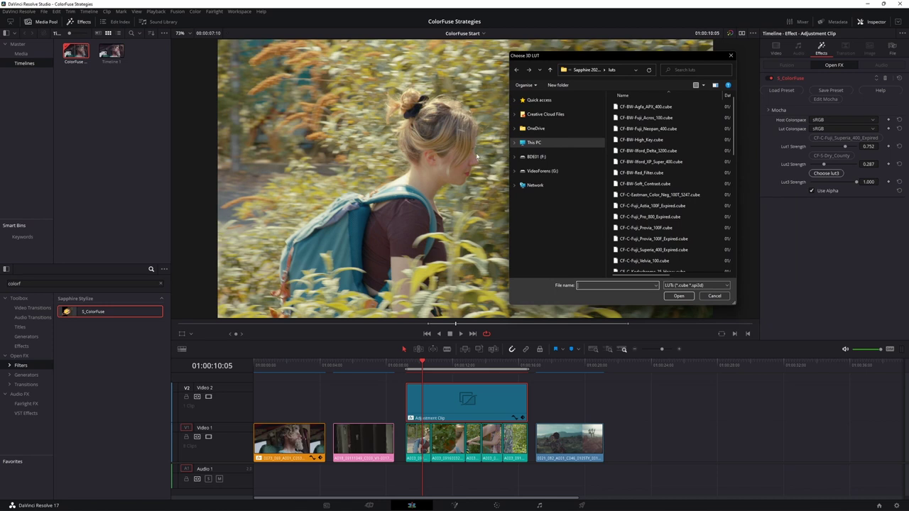
pyautogui.moveTo(733, 131); pyautogui.dragTo(734, 203)
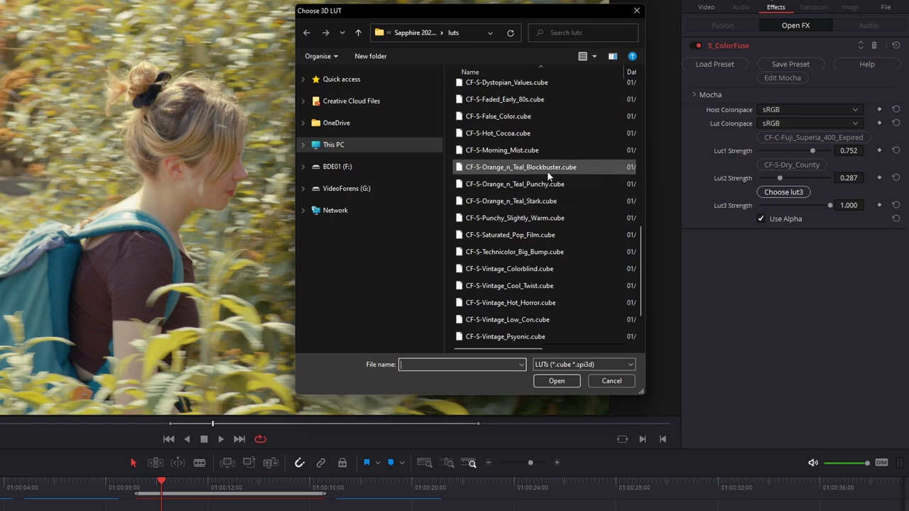
pyautogui.doubleClick(514, 168)
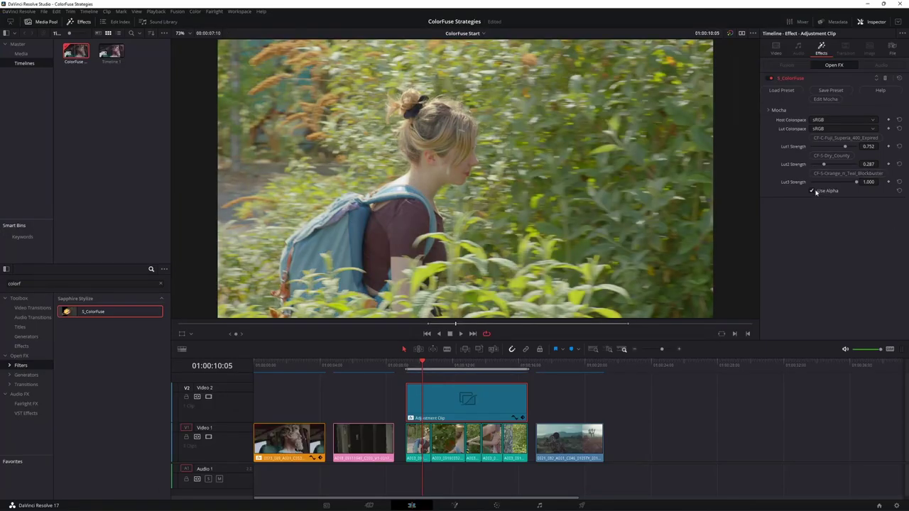
pyautogui.moveTo(818, 183); pyautogui.dragTo(838, 185)
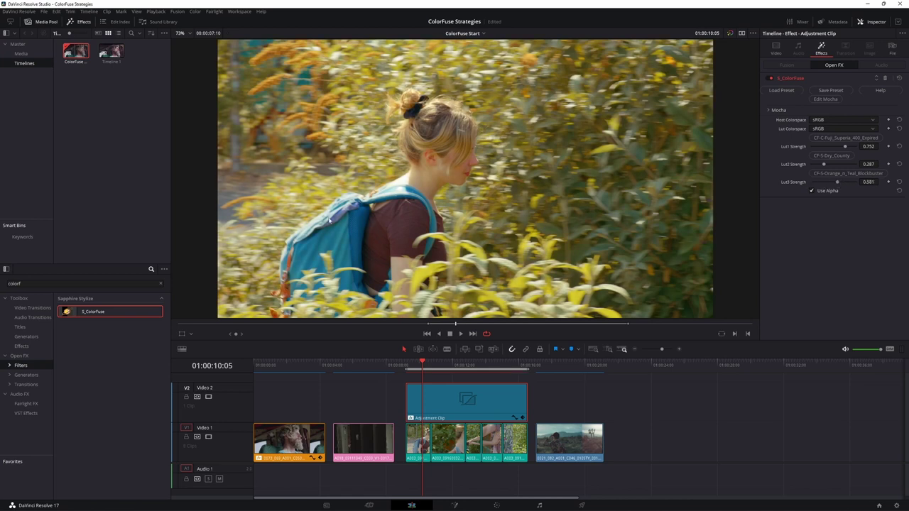
pyautogui.hotkey('ctrl', 's')
# - Load CF-S-Technicolor_Big_Bump as the third LUT at about 0.465 strength
pyautogui.click(833, 177)
pyautogui.scroll(-10, 728, 213)
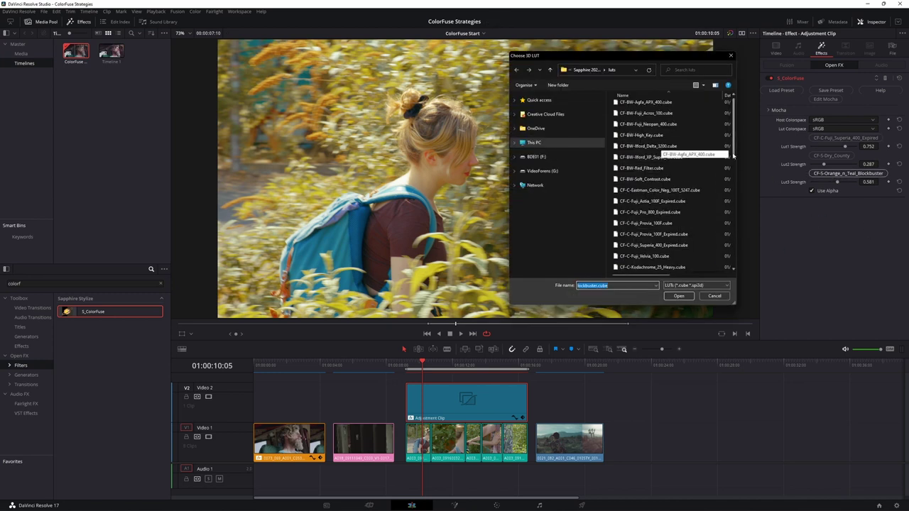
pyautogui.scroll(-2, 726, 229)
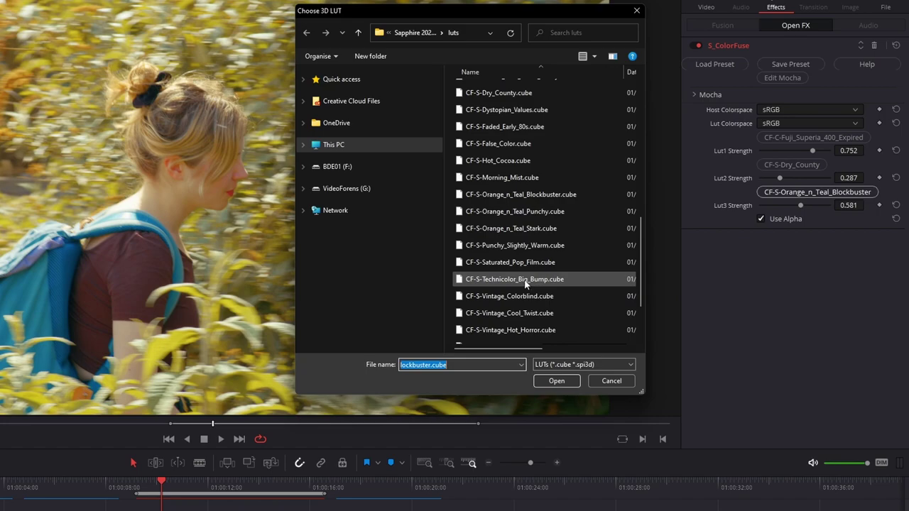
pyautogui.doubleClick(526, 284)
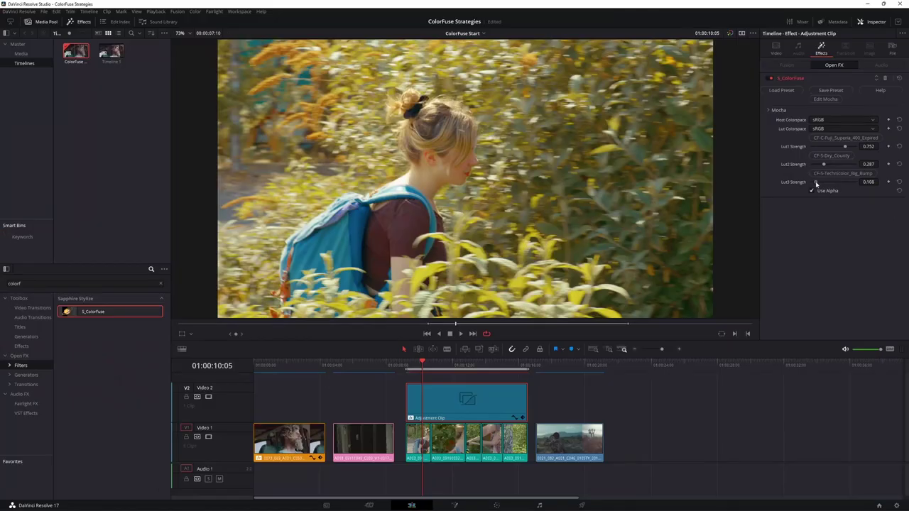
pyautogui.moveTo(759, 203); pyautogui.dragTo(792, 207)
pyautogui.moveTo(832, 184); pyautogui.dragTo(826, 184)
pyautogui.moveTo(814, 184); pyautogui.dragTo(838, 184)
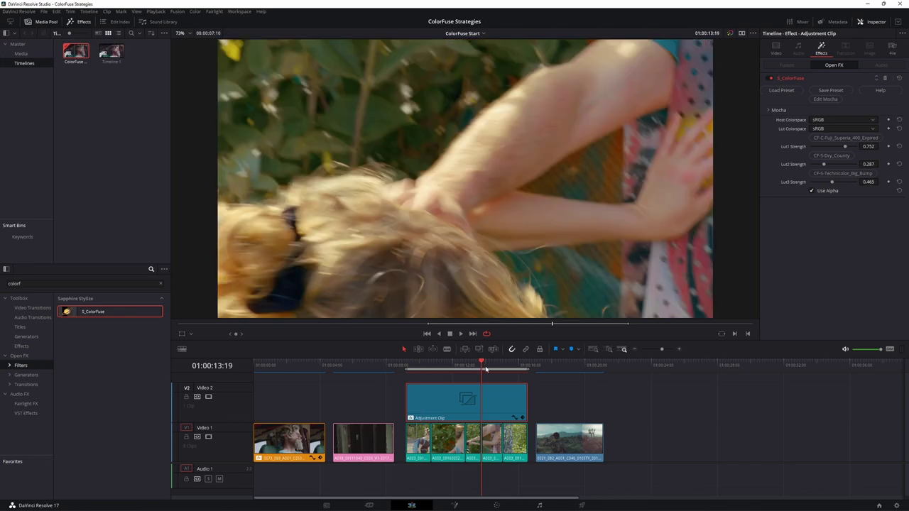
# - Move to the graffiti wall shot and reset the third LUT's strength to 1.000
pyautogui.click(482, 368)
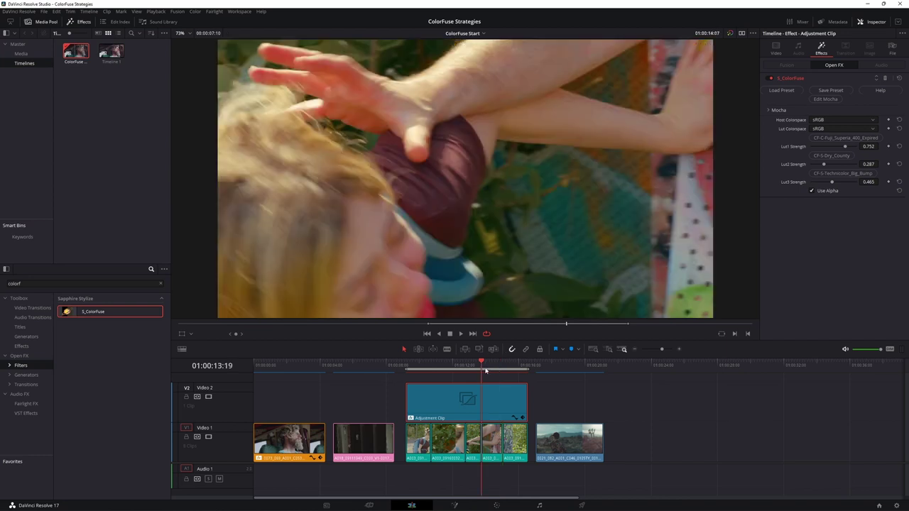
pyautogui.click(466, 367)
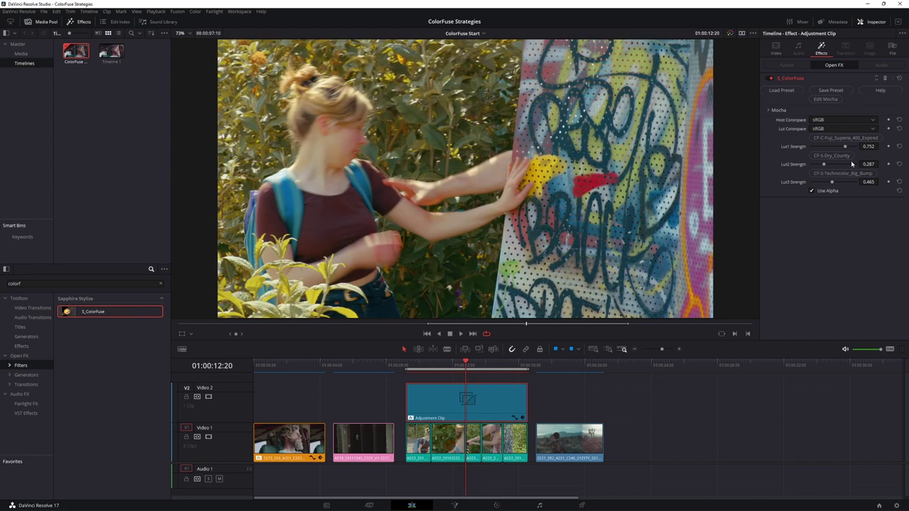
pyautogui.moveTo(810, 184); pyautogui.dragTo(786, 186)
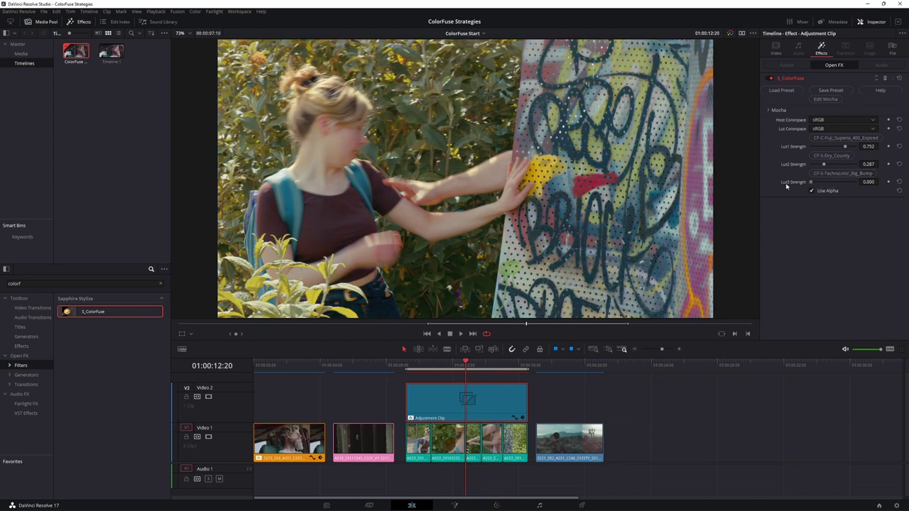
pyautogui.click(900, 183)
# - Load CF-S-Orange_n_Teal_Stark as the third LUT at 0.449 strength
pyautogui.click(843, 172)
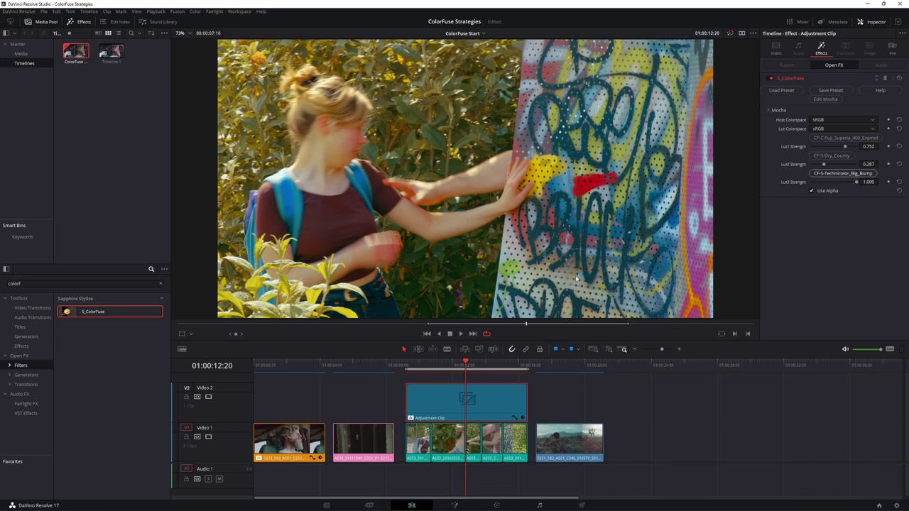
pyautogui.scroll(-6, 738, 206)
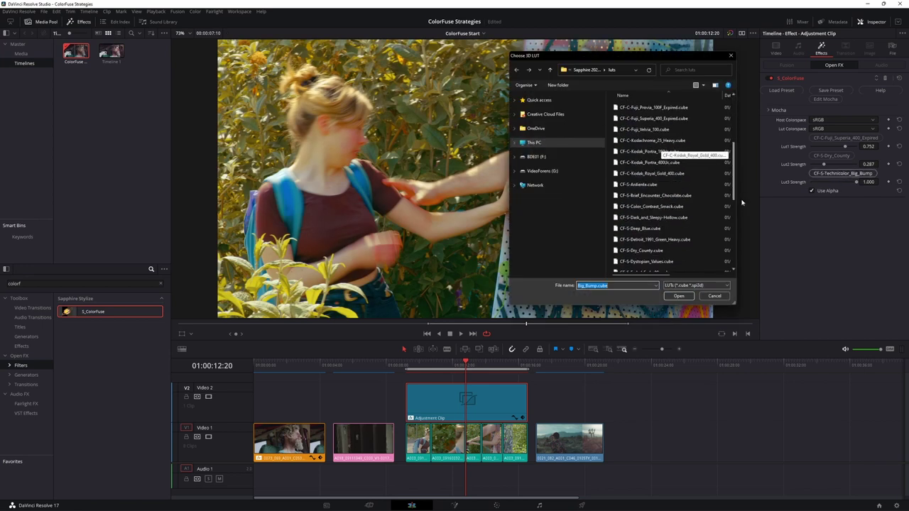
pyautogui.scroll(-1, 733, 248)
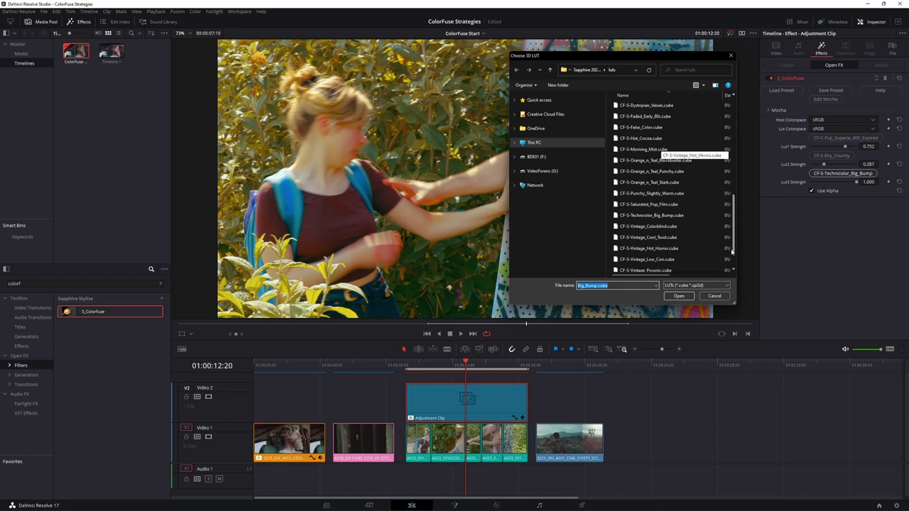
pyautogui.scroll(1, 731, 251)
pyautogui.doubleClick(643, 196)
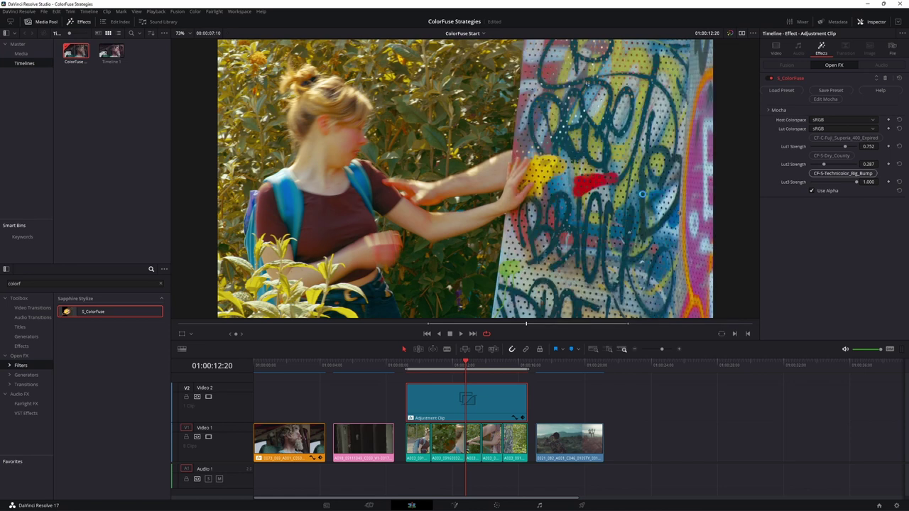
pyautogui.click(812, 190)
pyautogui.moveTo(826, 182); pyautogui.dragTo(833, 184)
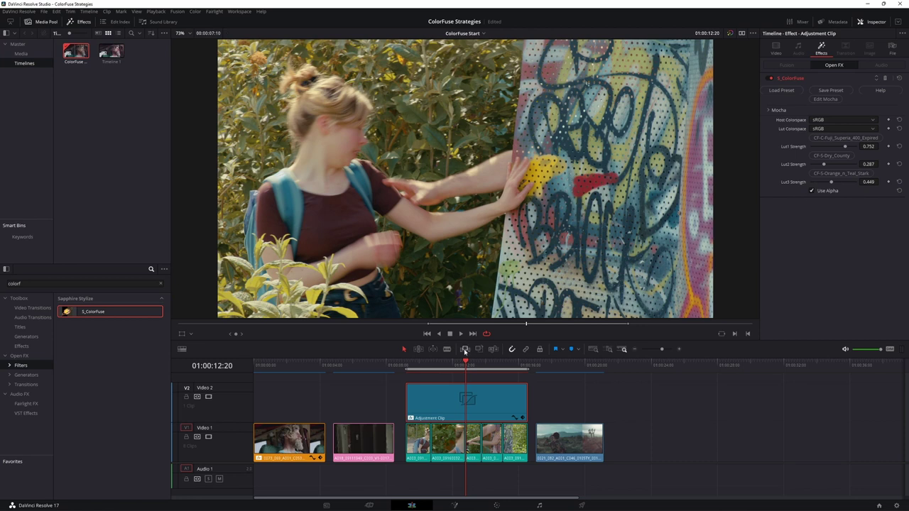
pyautogui.press('Up')
pyautogui.click(772, 79)
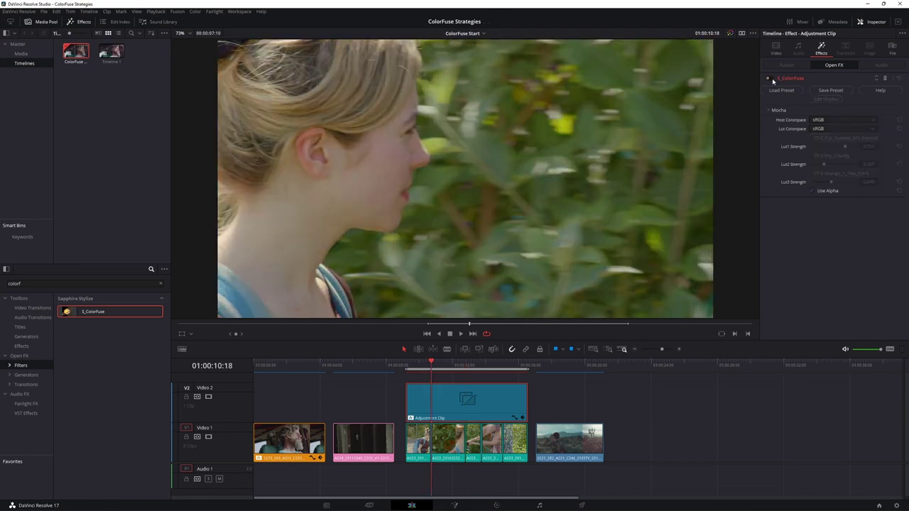
pyautogui.click(772, 79)
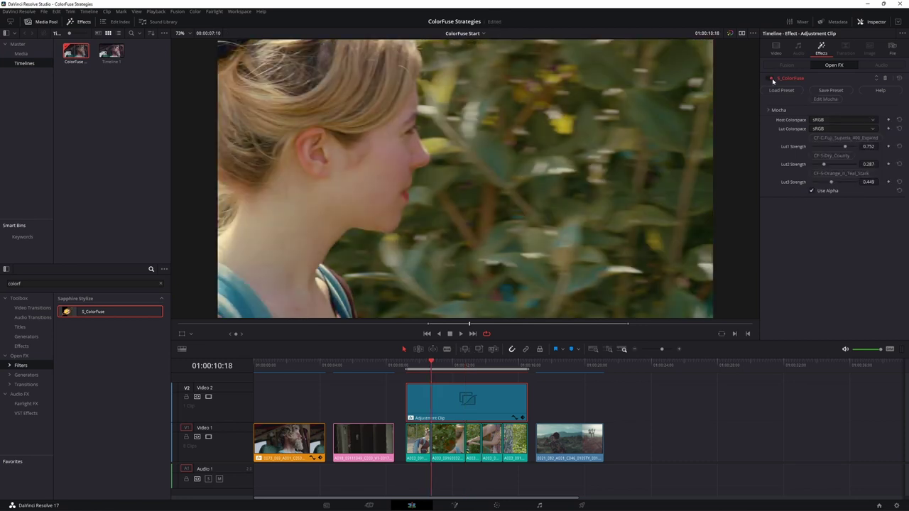
pyautogui.click(772, 80)
pyautogui.click(775, 80)
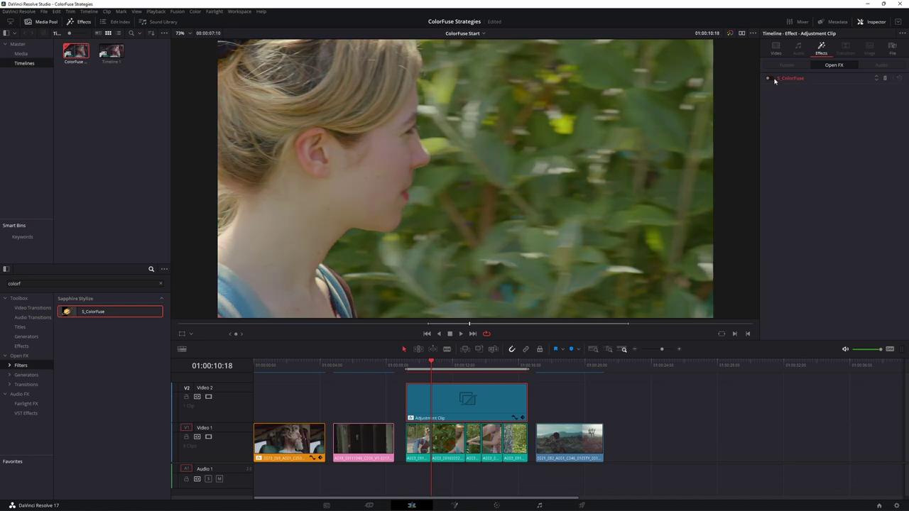
pyautogui.click(773, 80)
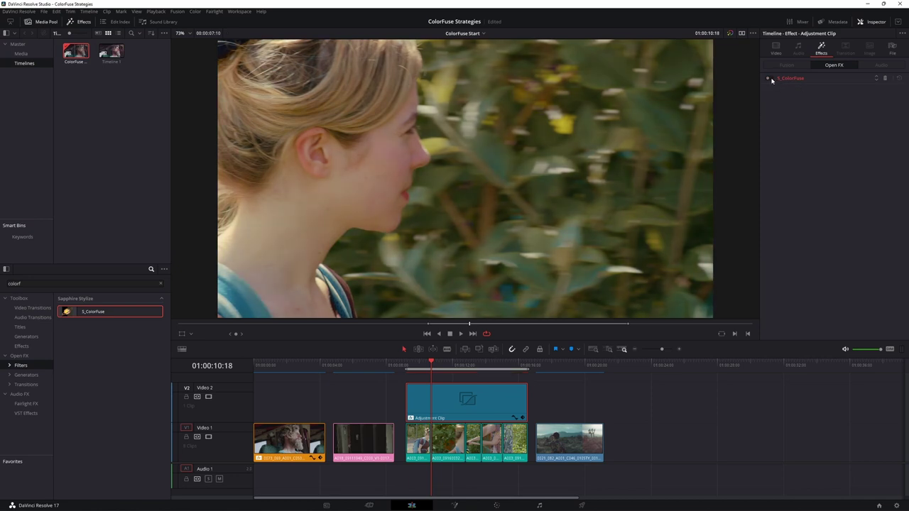
pyautogui.click(772, 80)
pyautogui.click(771, 79)
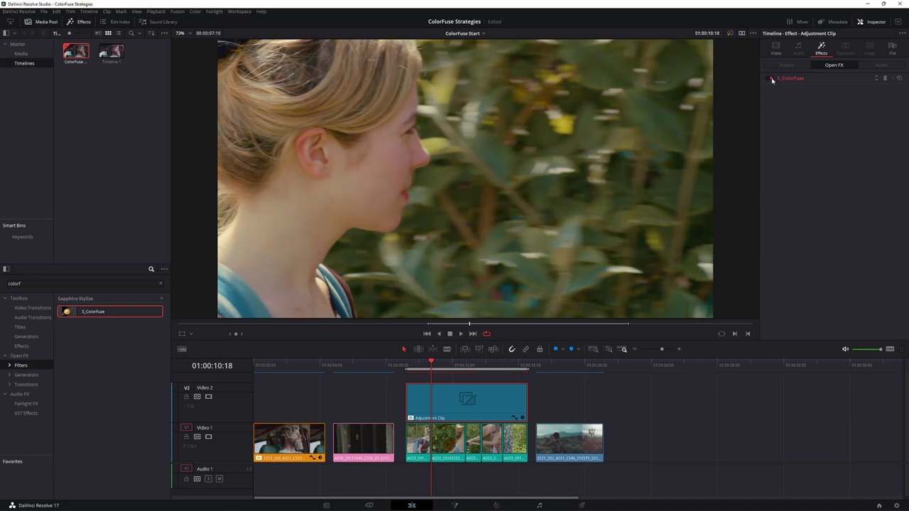
pyautogui.click(825, 80)
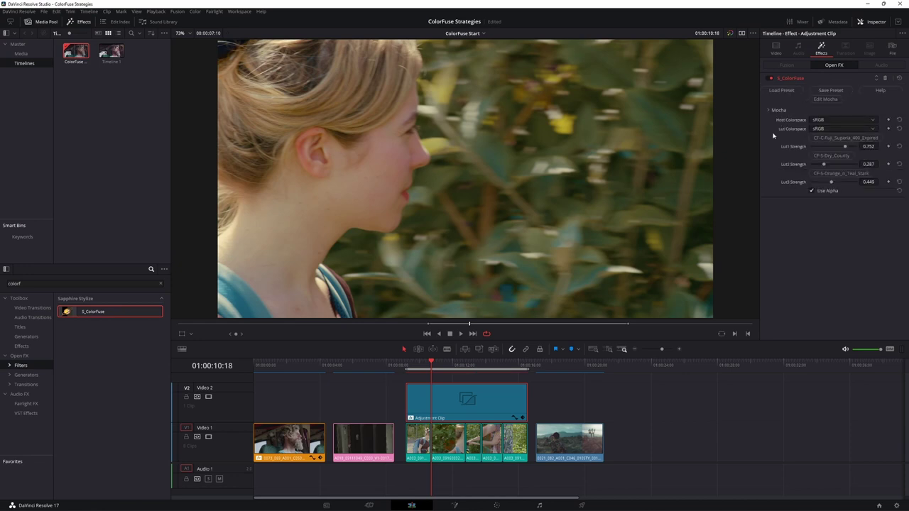
pyautogui.click(770, 80)
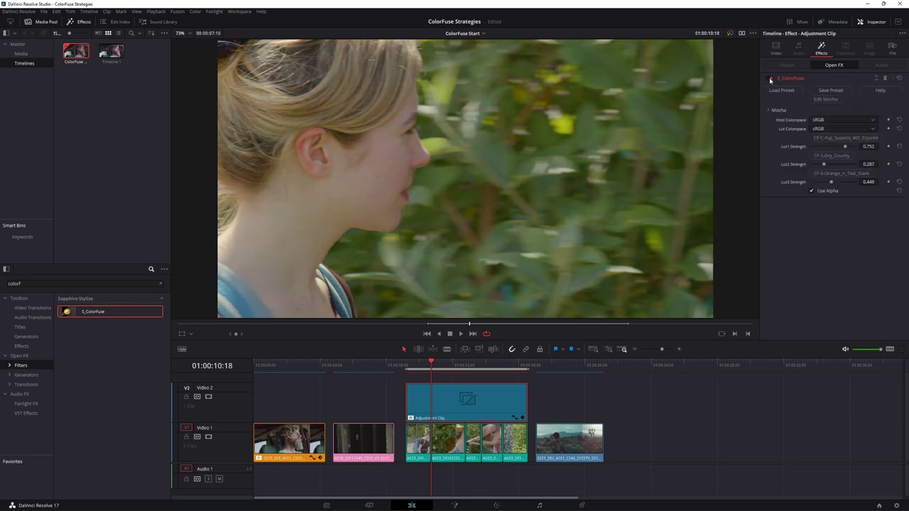
pyautogui.click(770, 79)
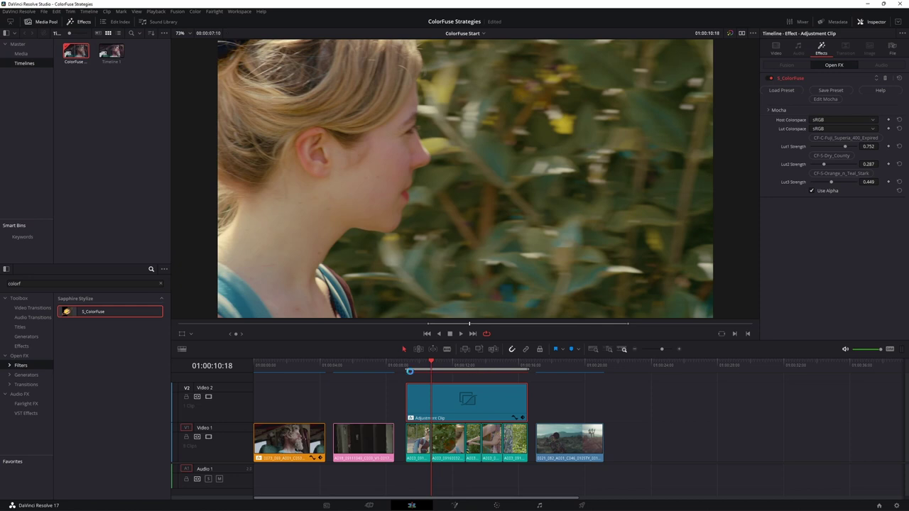
pyautogui.click(412, 367)
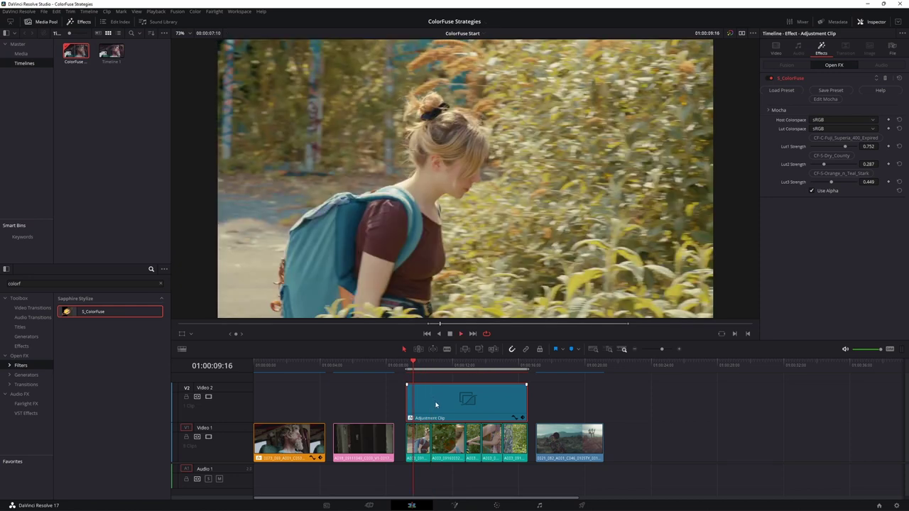
pyautogui.press('space')
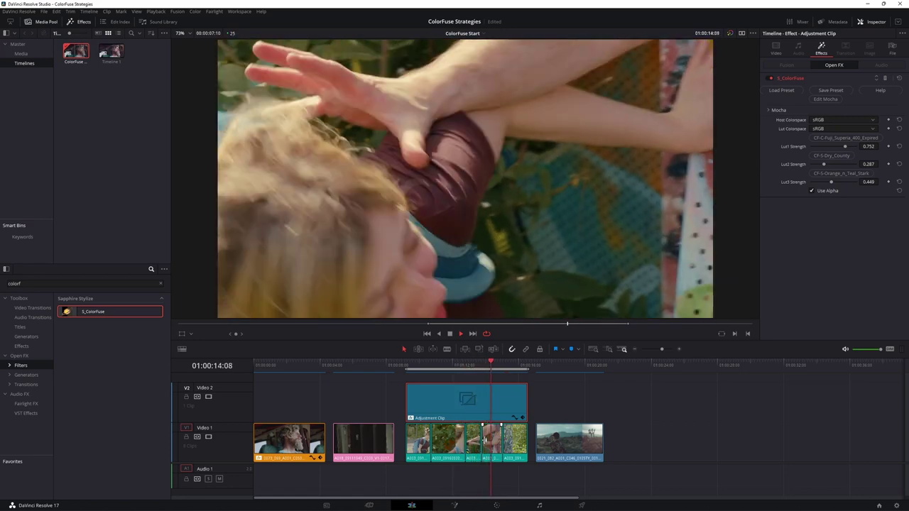
pyautogui.click(774, 80)
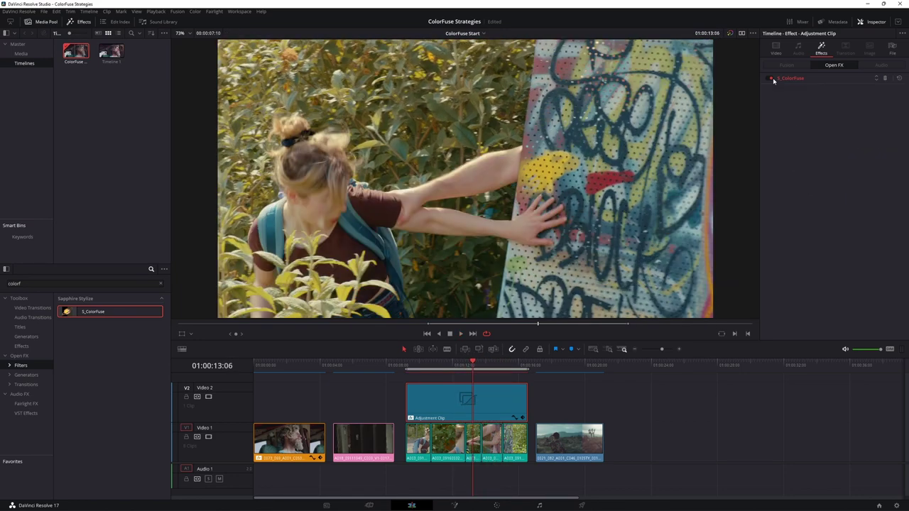
pyautogui.click(773, 80)
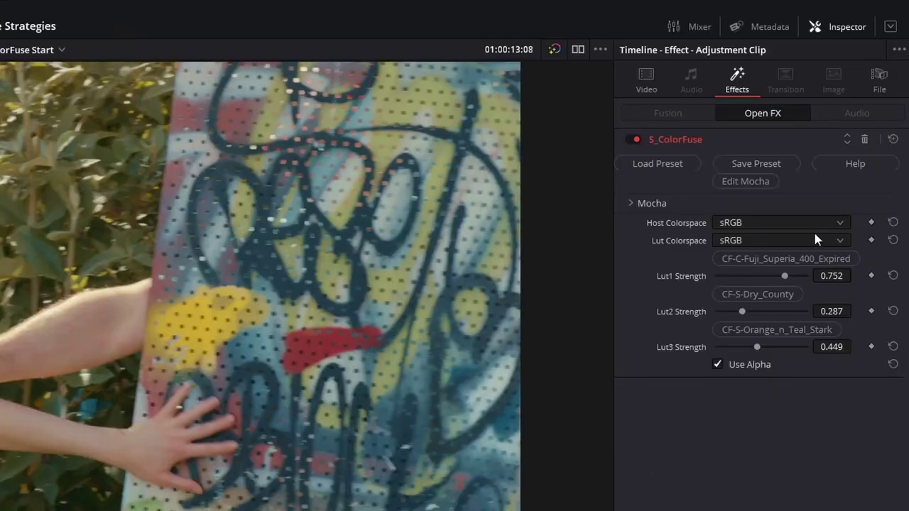
pyautogui.click(787, 163)
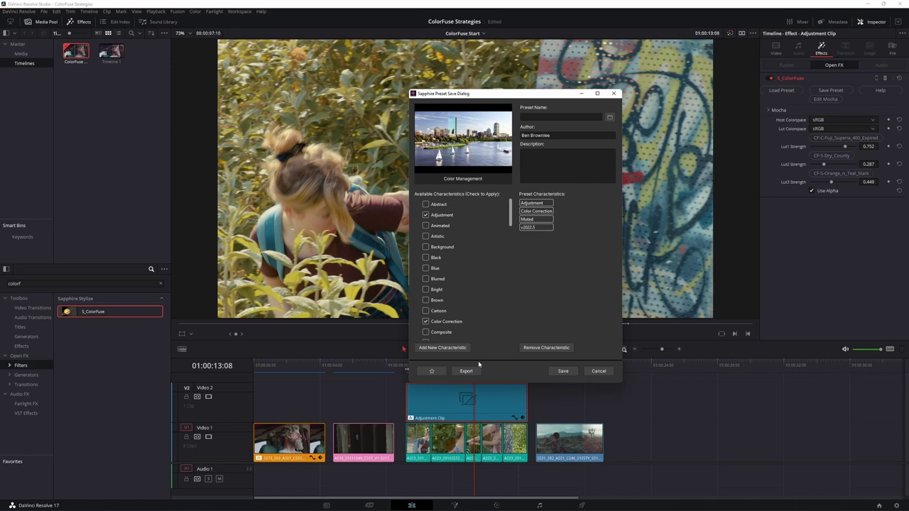
pyautogui.click(599, 371)
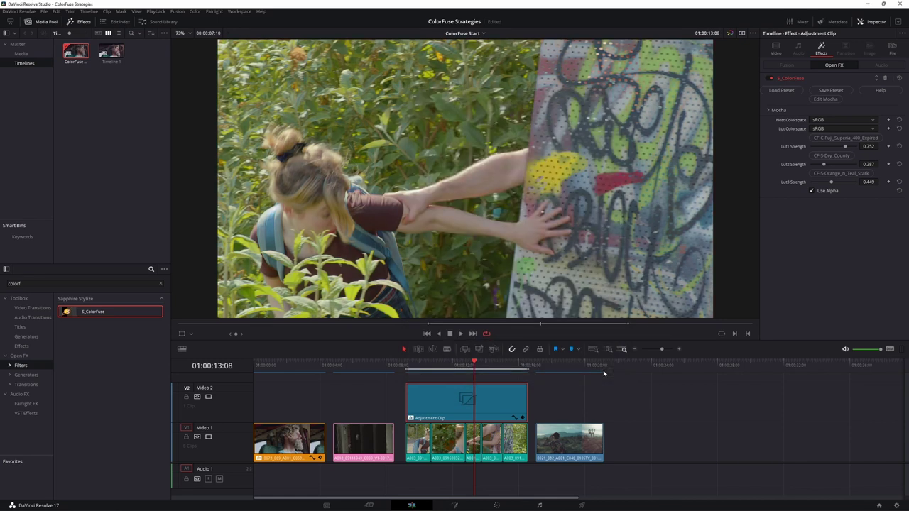